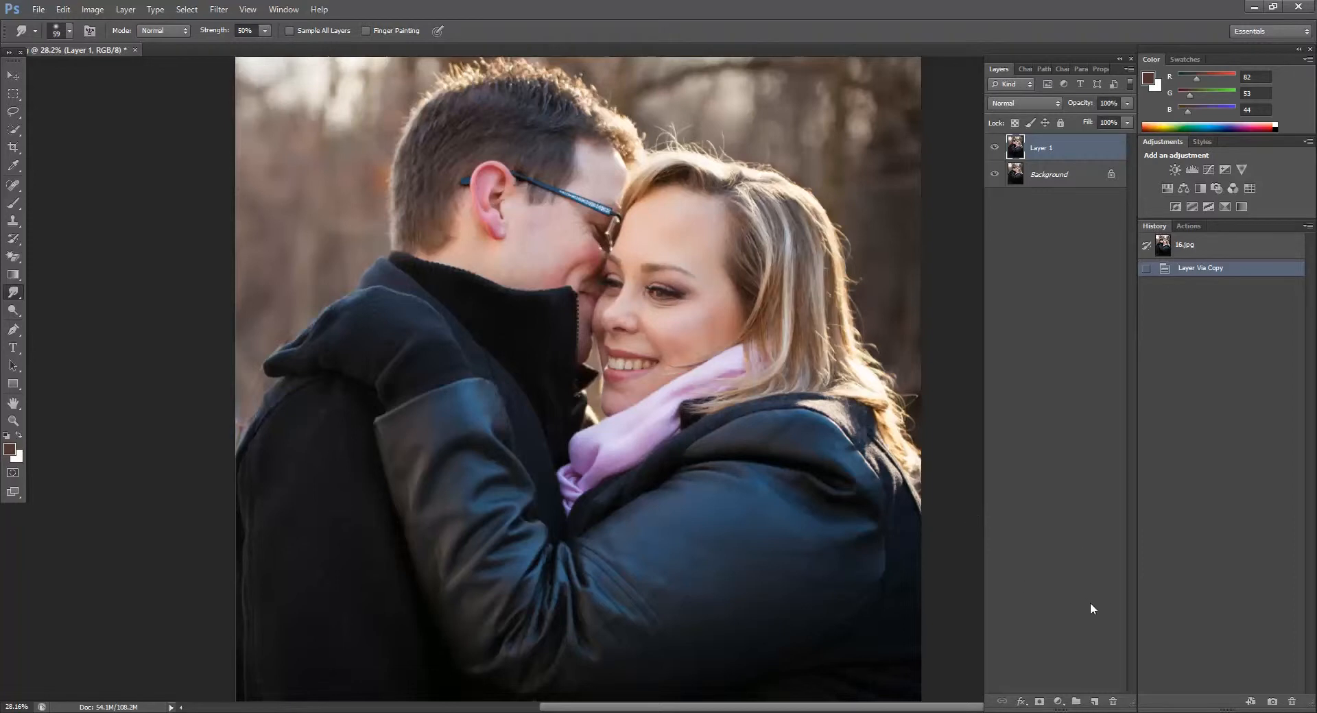
# Add a new layer and paint dark brown eye shadow over both of the woman's eyelids with the Brush tool.
pyautogui.click(1095, 702)
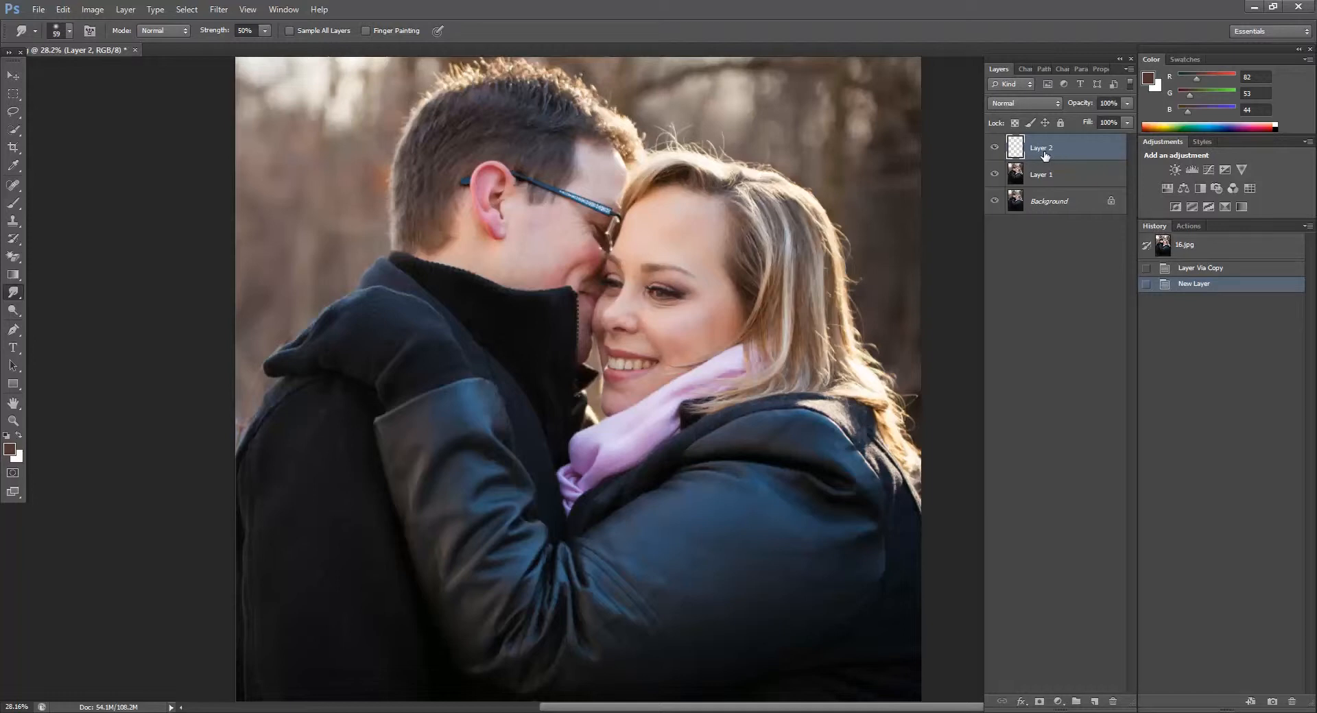
pyautogui.scroll(5, 644, 274)
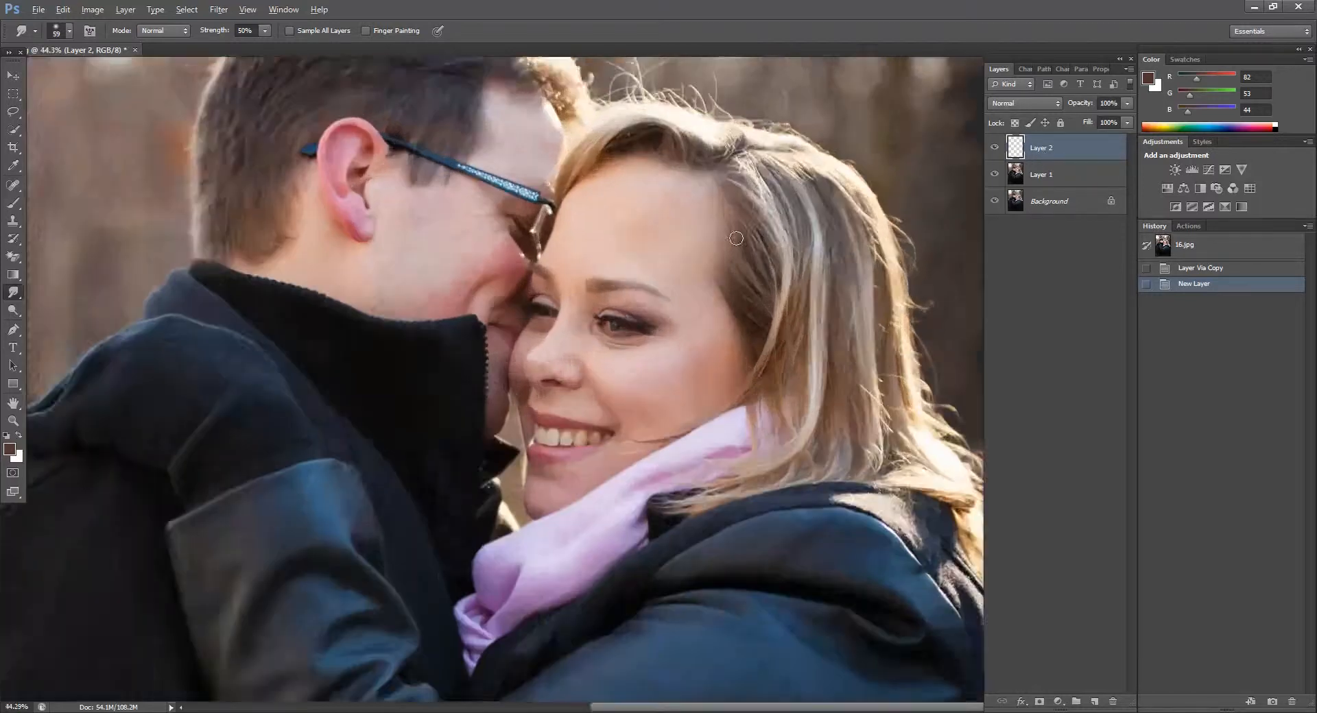
pyautogui.scroll(1, 717, 366)
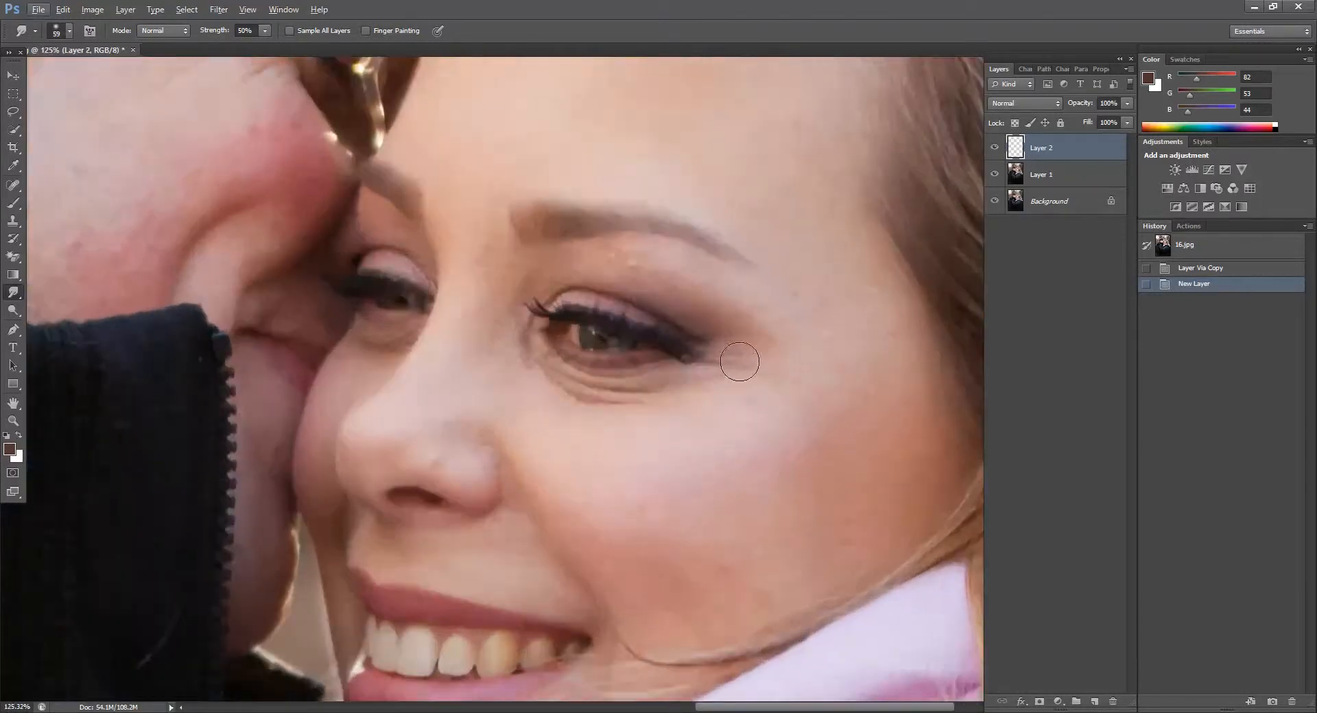
pyautogui.click(14, 206)
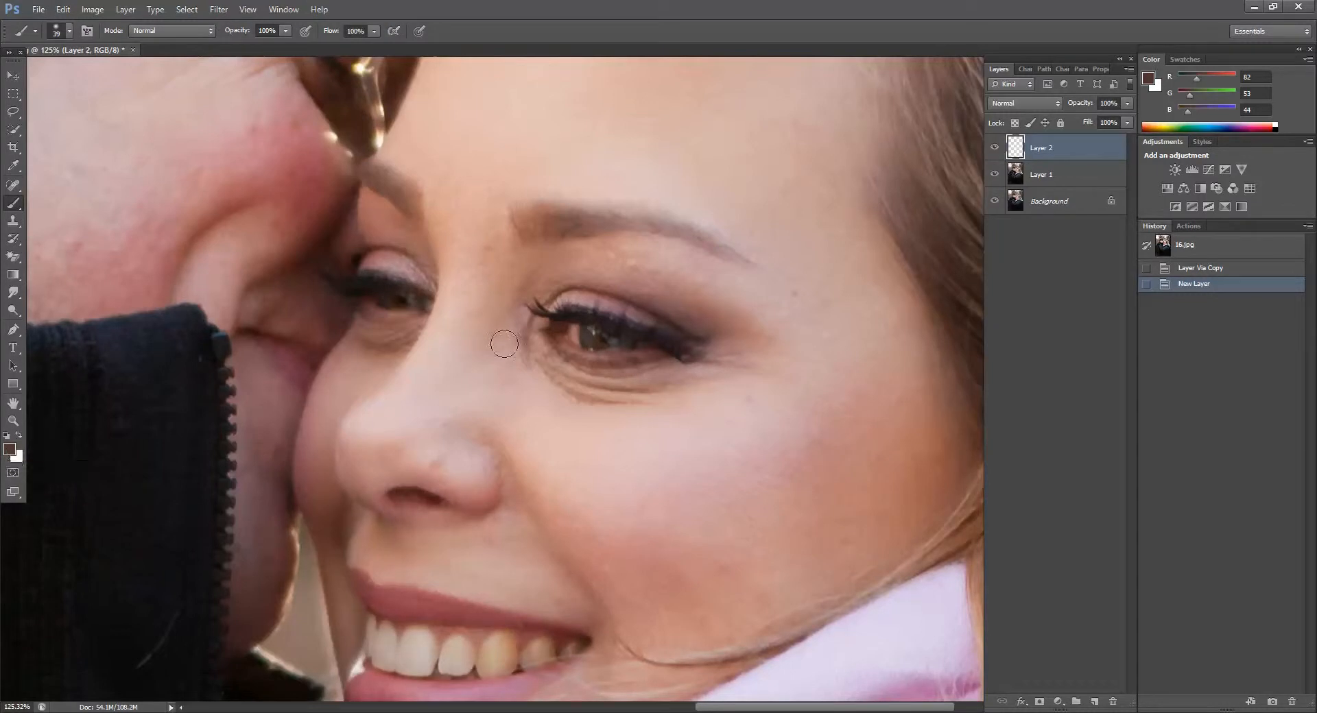
pyautogui.moveTo(573, 299)
pyautogui.mouseDown()
pyautogui.moveTo(702, 336)
pyautogui.moveTo(800, 313)
pyautogui.moveTo(715, 269)
pyautogui.moveTo(786, 309)
pyautogui.moveTo(694, 319)
pyautogui.moveTo(759, 307)
pyautogui.moveTo(671, 253)
pyautogui.moveTo(710, 275)
pyautogui.moveTo(617, 244)
pyautogui.moveTo(526, 257)
pyautogui.moveTo(535, 316)
pyautogui.moveTo(589, 296)
pyautogui.moveTo(549, 298)
pyautogui.moveTo(541, 267)
pyautogui.moveTo(622, 267)
pyautogui.moveTo(572, 280)
pyautogui.moveTo(747, 298)
pyautogui.moveTo(634, 263)
pyautogui.moveTo(664, 274)
pyautogui.mouseUp()
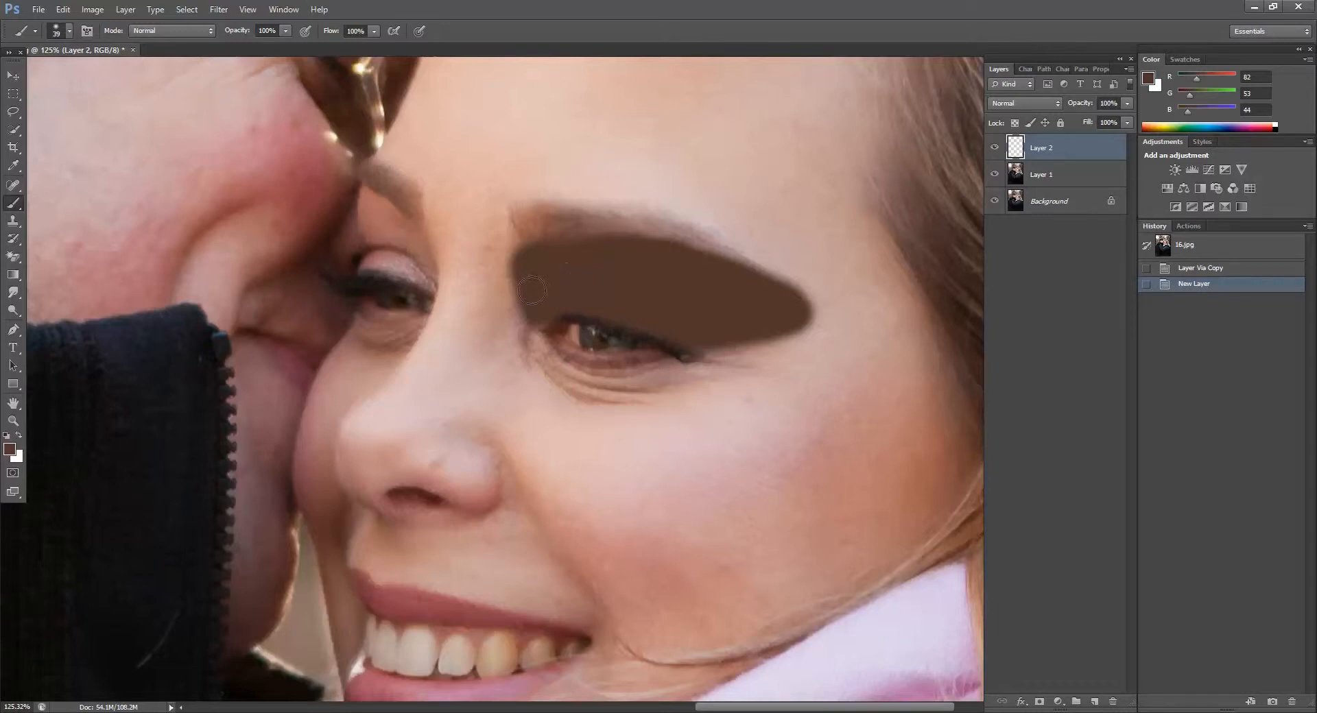
pyautogui.moveTo(531, 327)
pyautogui.mouseDown()
pyautogui.moveTo(529, 356)
pyautogui.moveTo(529, 308)
pyautogui.moveTo(527, 348)
pyautogui.moveTo(522, 305)
pyautogui.mouseUp()
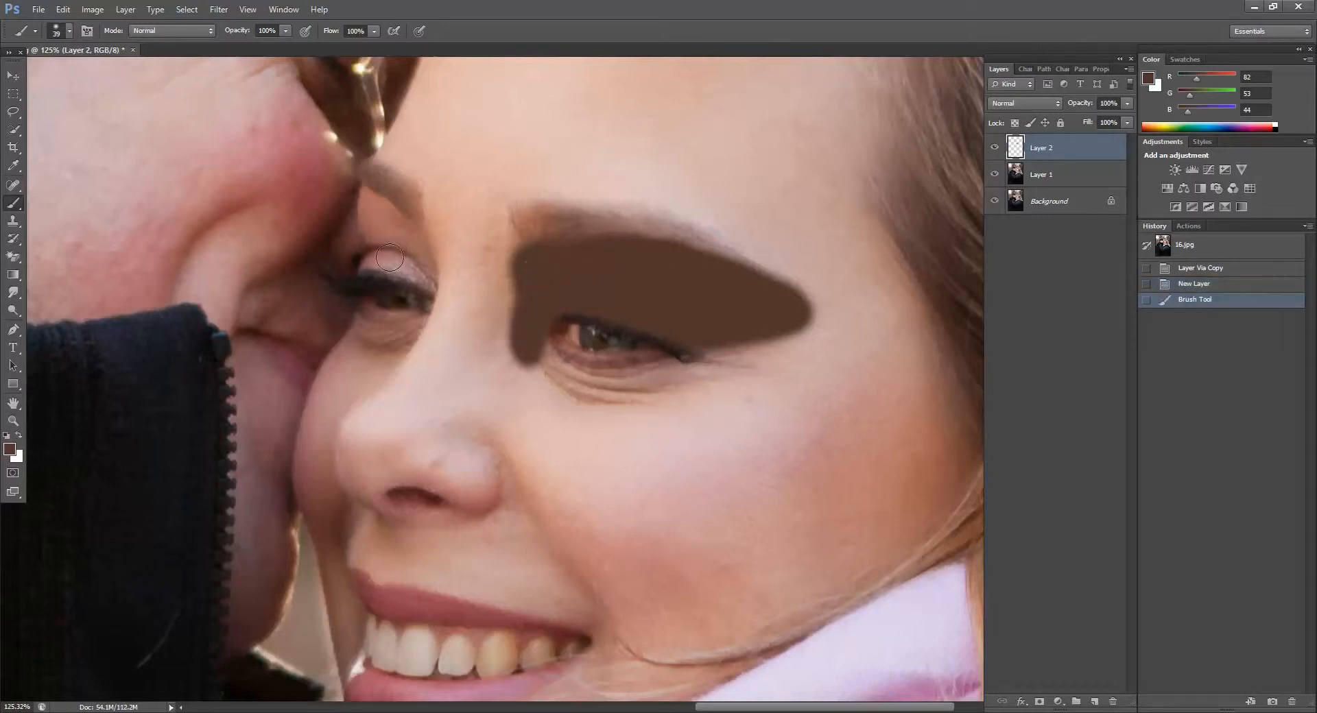
pyautogui.moveTo(414, 276)
pyautogui.mouseDown()
pyautogui.moveTo(432, 281)
pyautogui.moveTo(419, 242)
pyautogui.moveTo(368, 197)
pyautogui.moveTo(379, 264)
pyautogui.moveTo(408, 277)
pyautogui.mouseUp()
pyautogui.moveTo(383, 224); pyautogui.dragTo(384, 227)
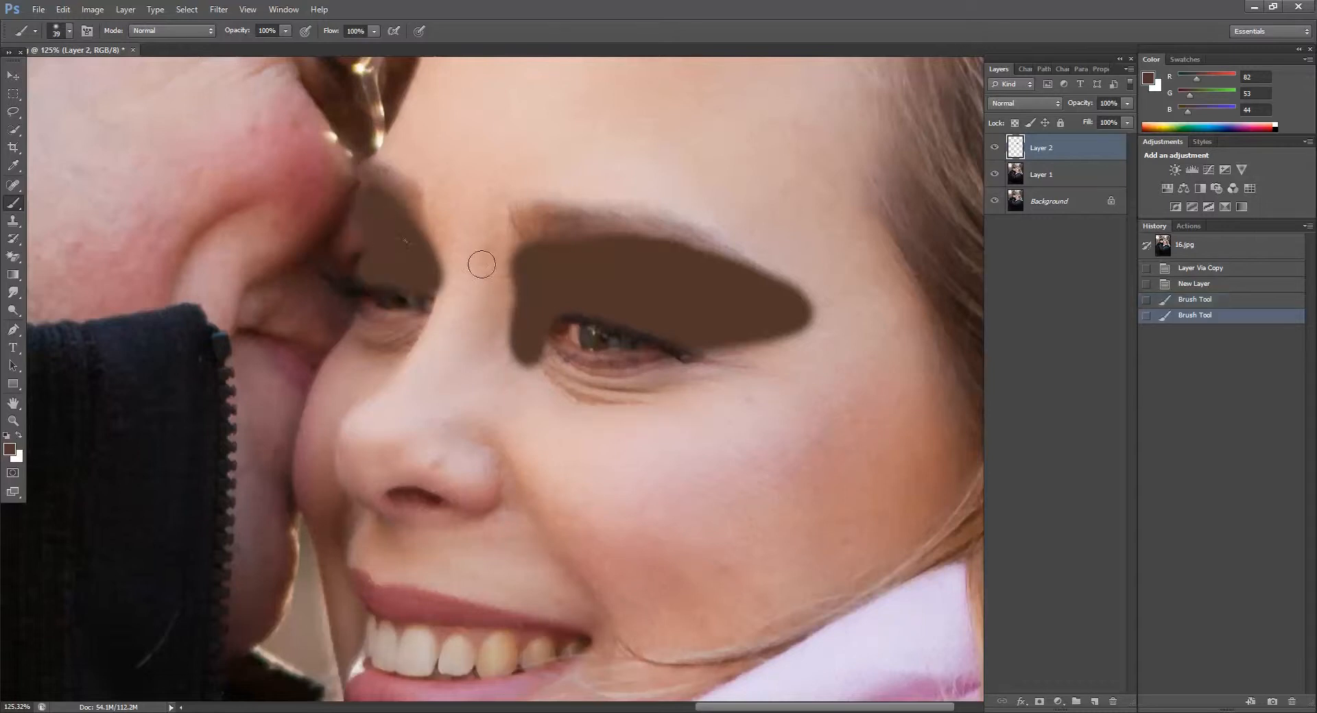
# Set the eye shadow layer's blend mode to Soft Light and its opacity to 80%.
pyautogui.scroll(-5, 683, 310)
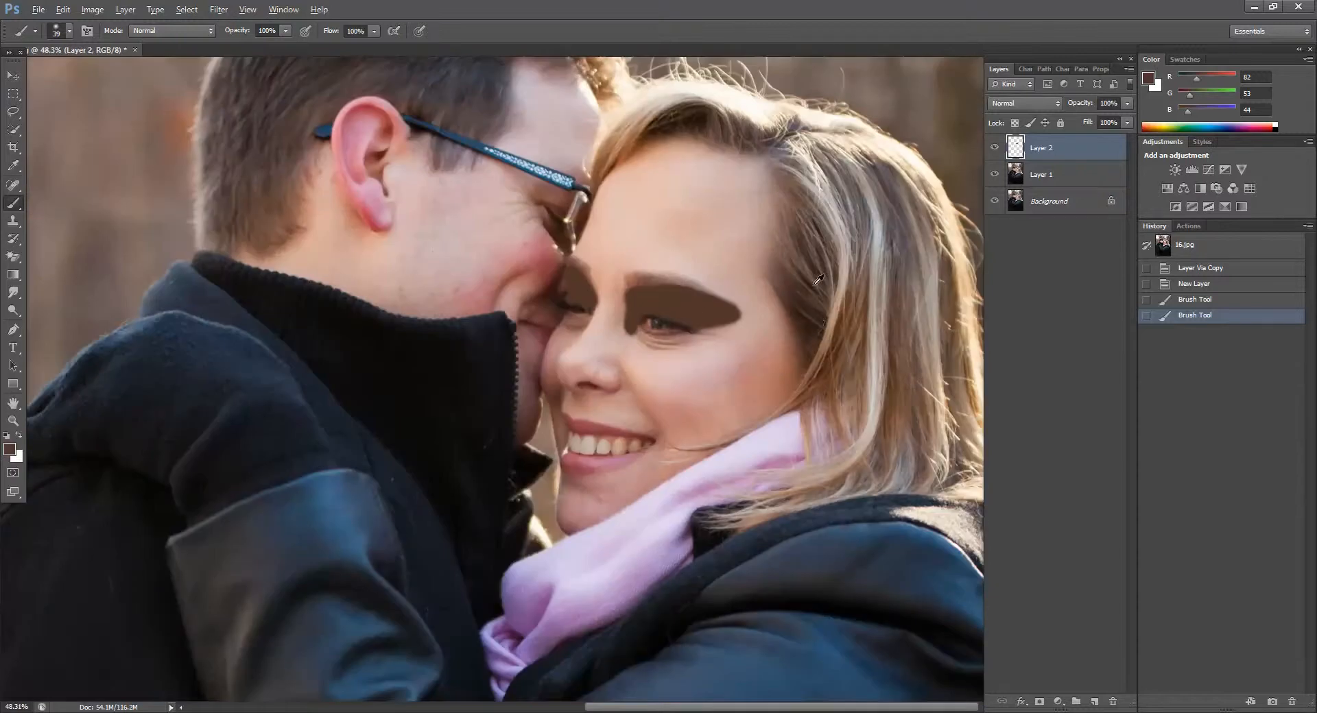
pyautogui.scroll(-2, 820, 279)
pyautogui.scroll(1, 823, 274)
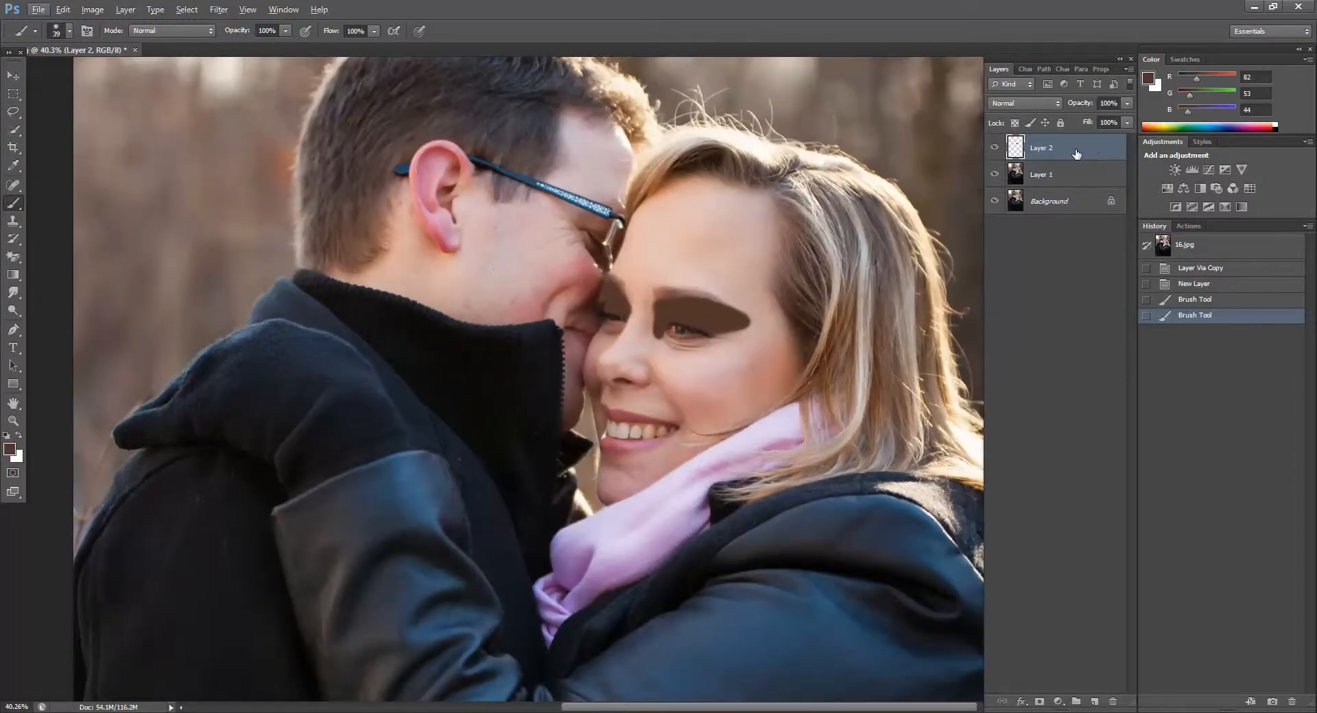
pyautogui.click(1058, 105)
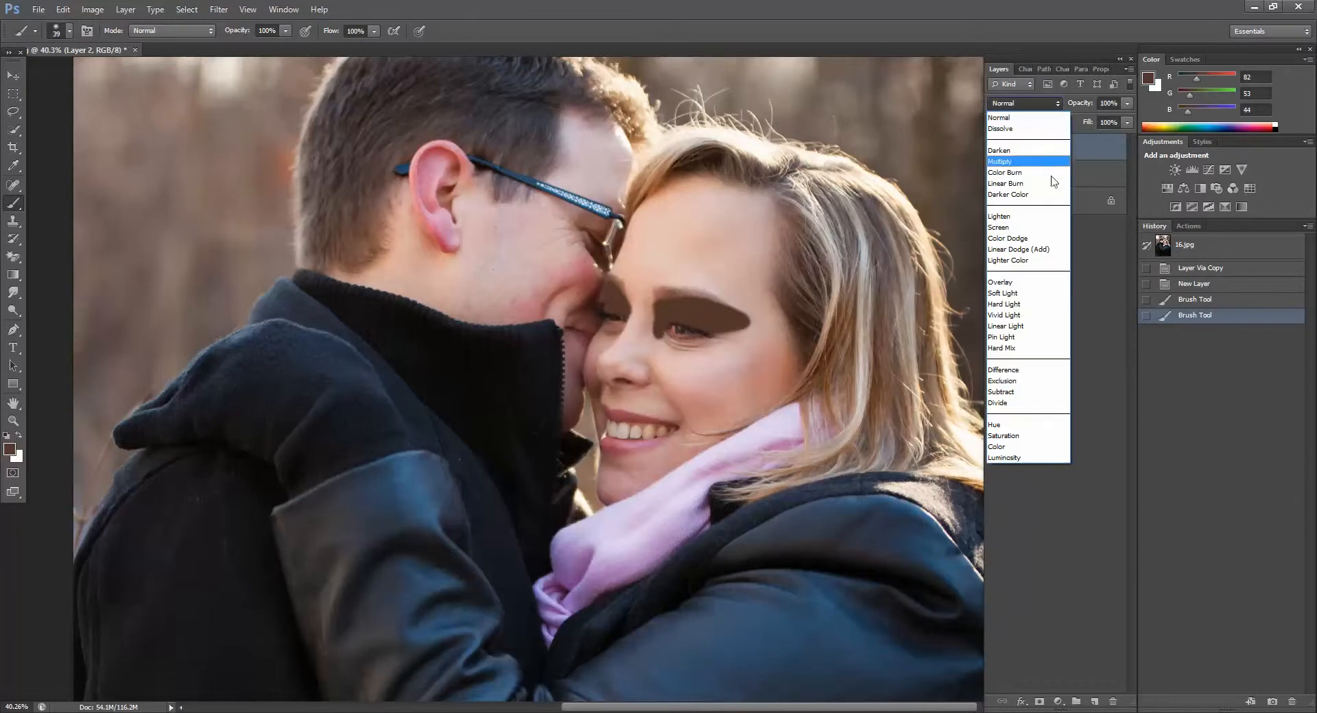
pyautogui.click(1024, 295)
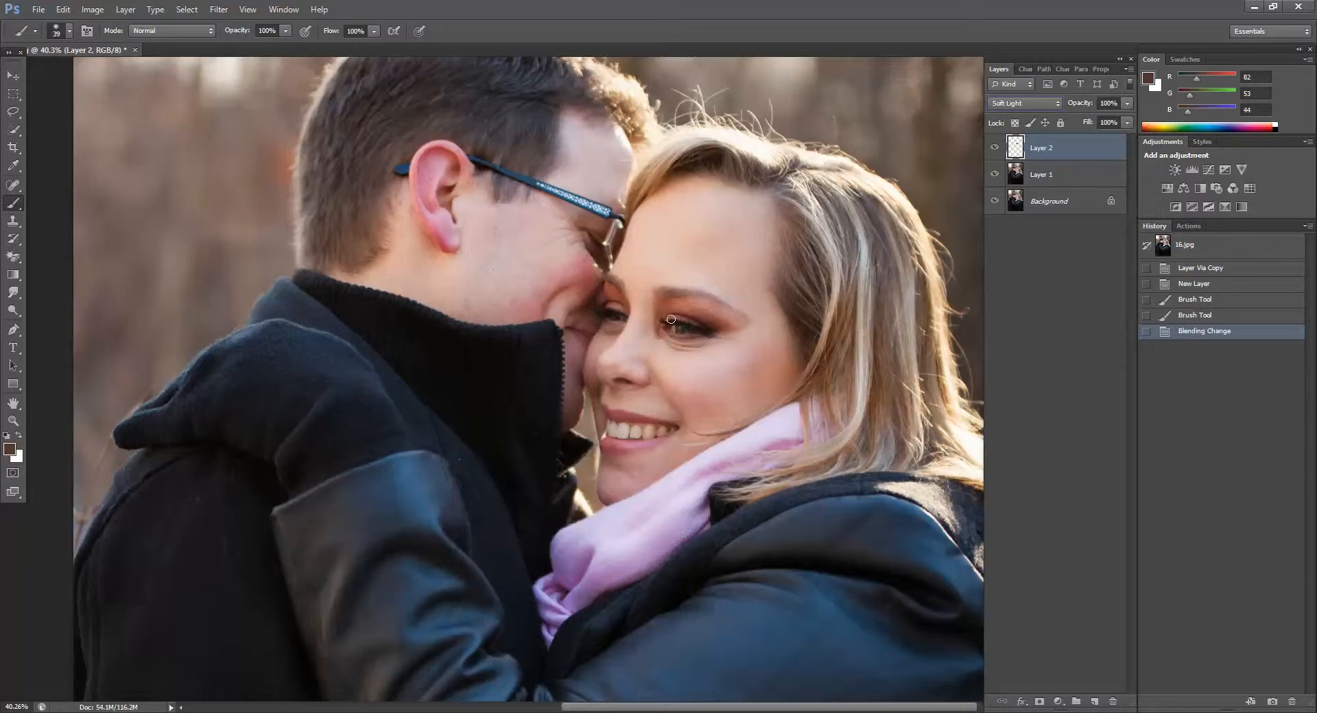
pyautogui.doubleClick(1109, 103)
pyautogui.write('80')
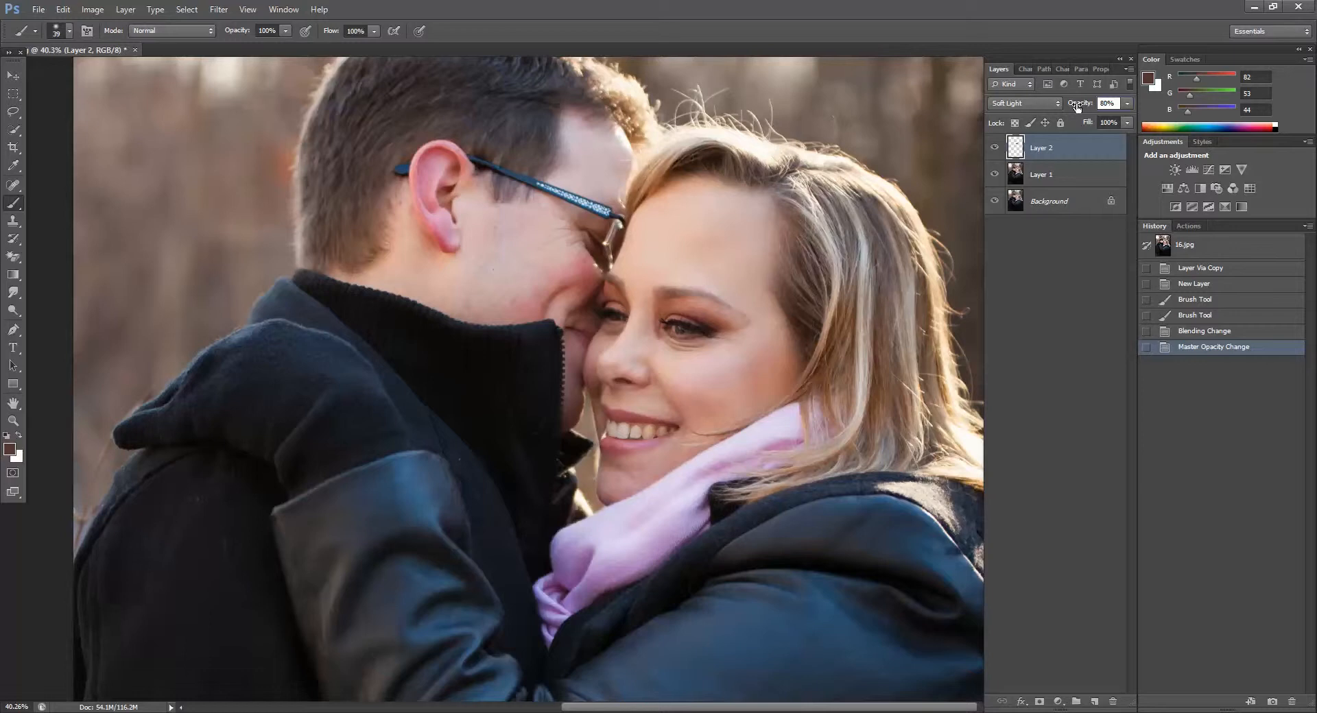
# Apply a magenta (de00ff) Color Overlay to the eye shadow layer and reduce the overlay's opacity to a faint tint.
pyautogui.doubleClick(1090, 153)
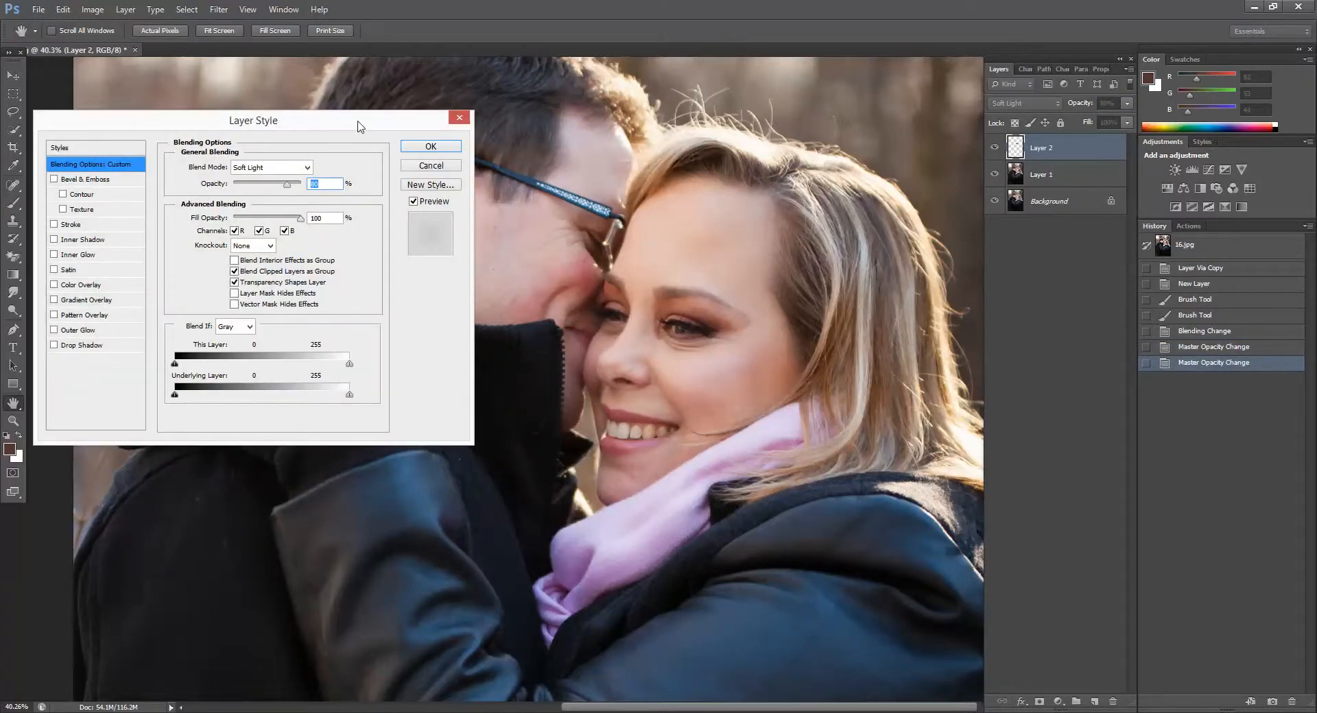
pyautogui.click(77, 285)
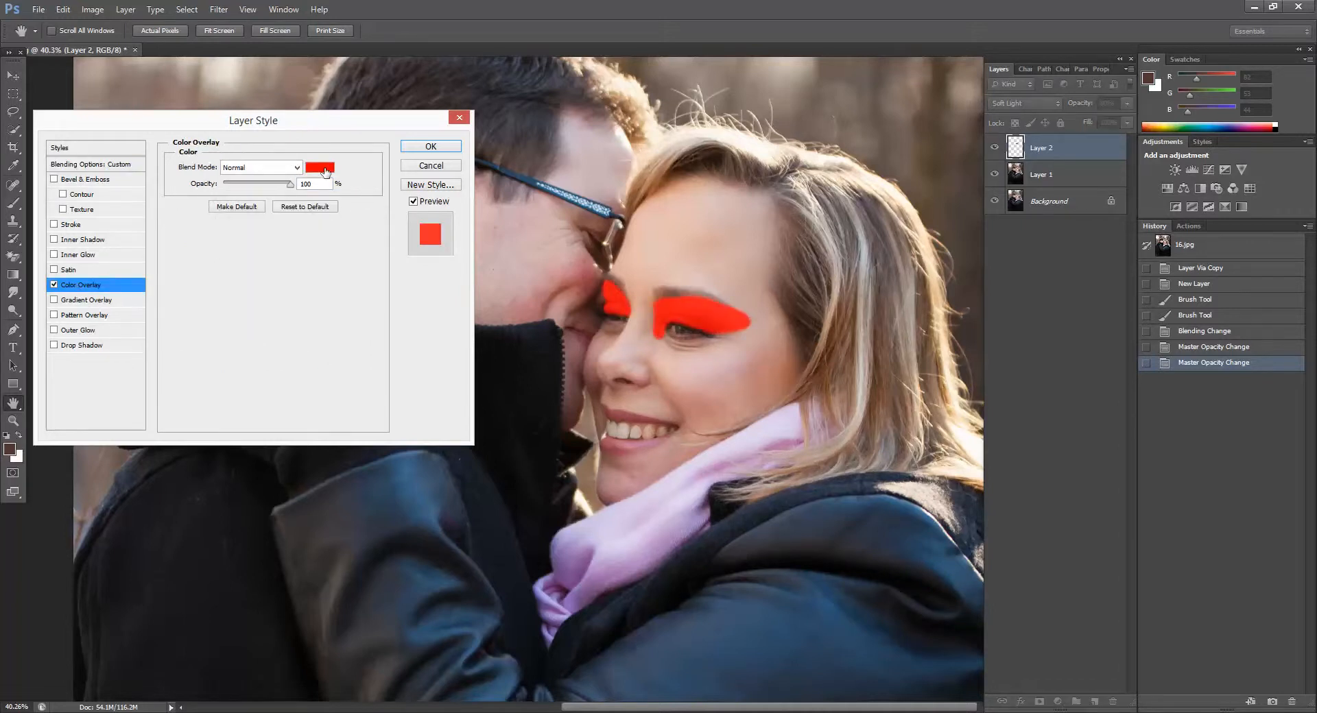
pyautogui.click(322, 169)
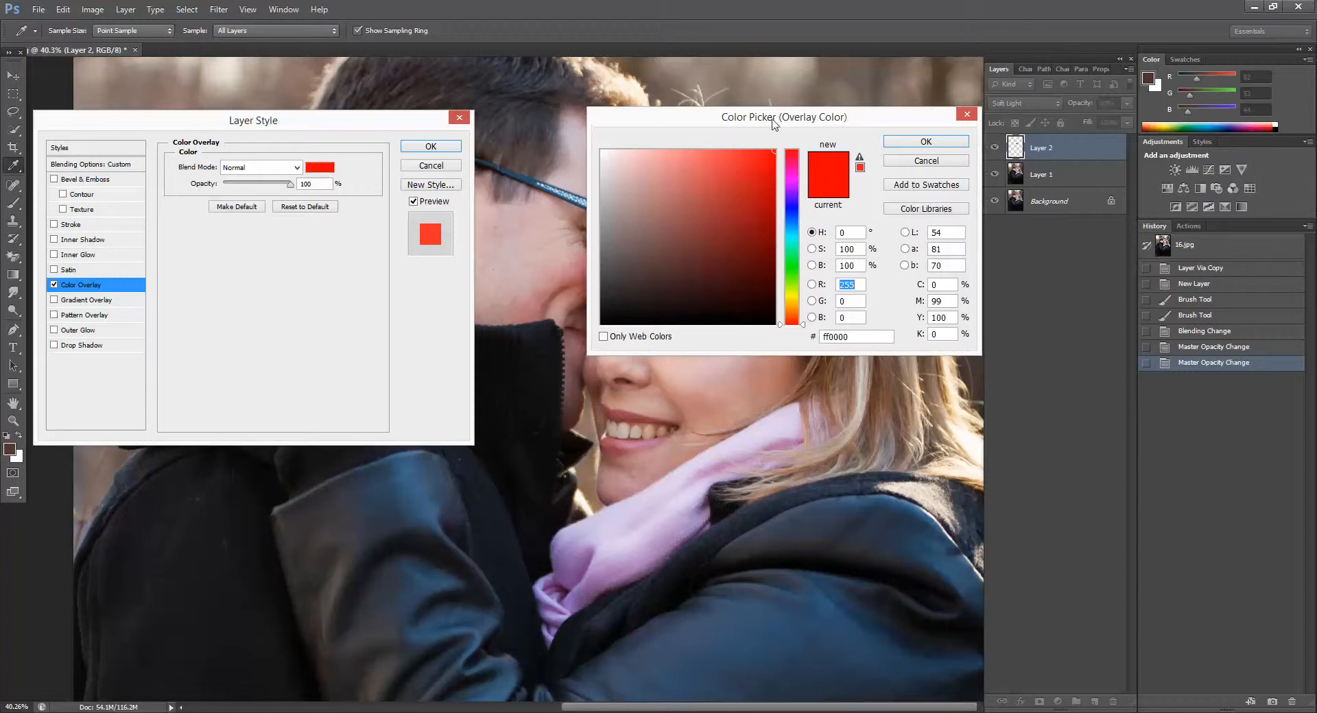
pyautogui.moveTo(773, 122); pyautogui.dragTo(400, 107)
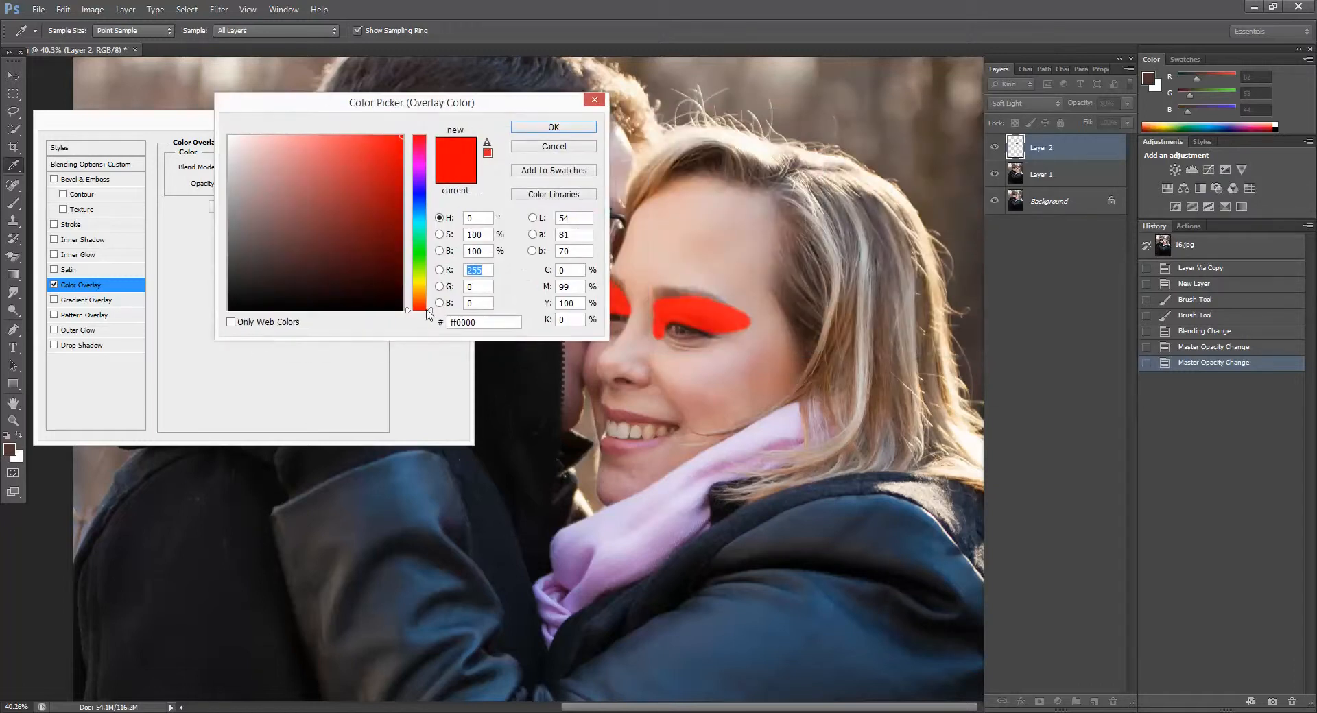
pyautogui.moveTo(432, 312); pyautogui.dragTo(428, 172)
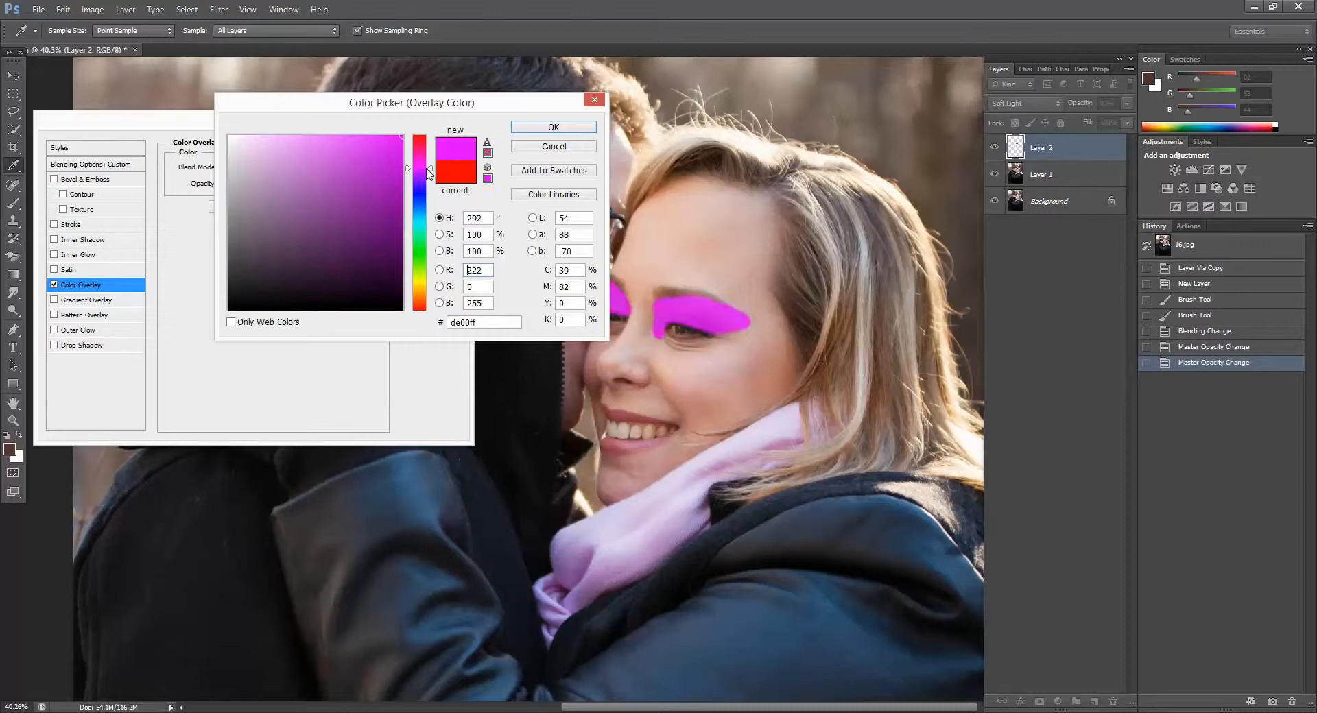
pyautogui.click(553, 127)
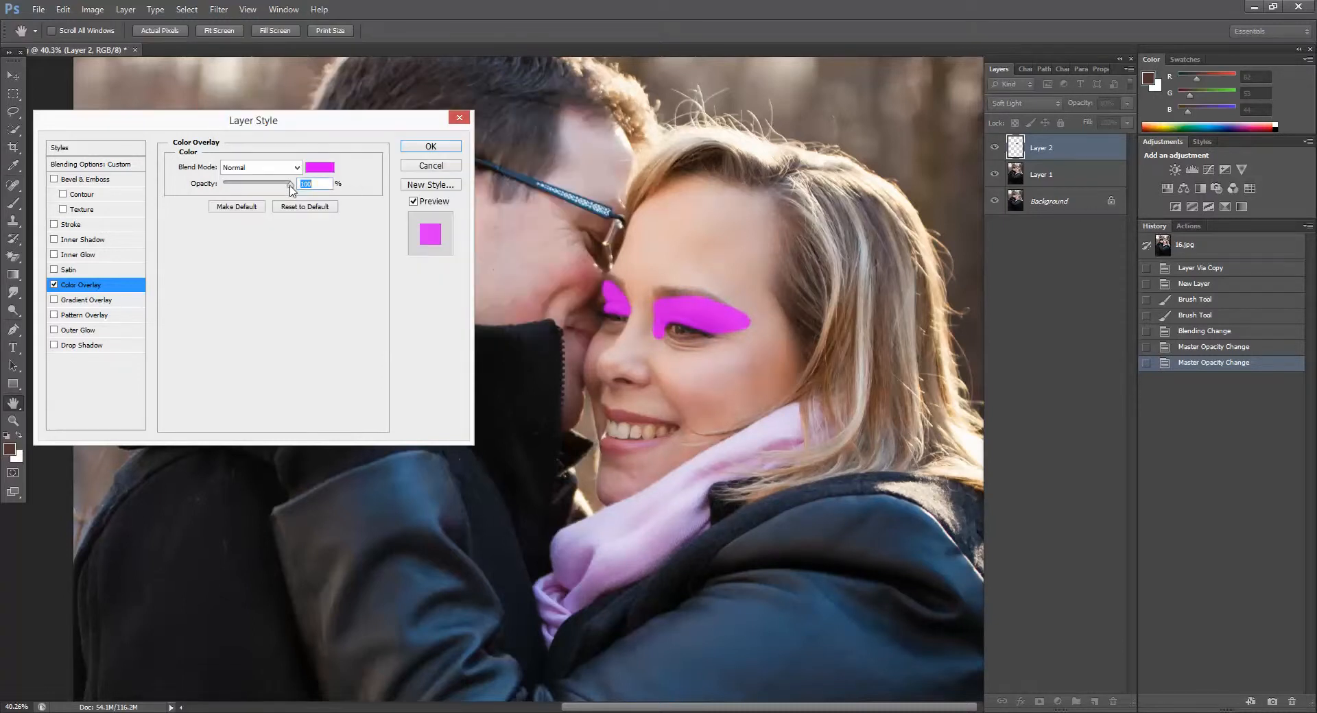
pyautogui.moveTo(290, 187); pyautogui.dragTo(229, 188)
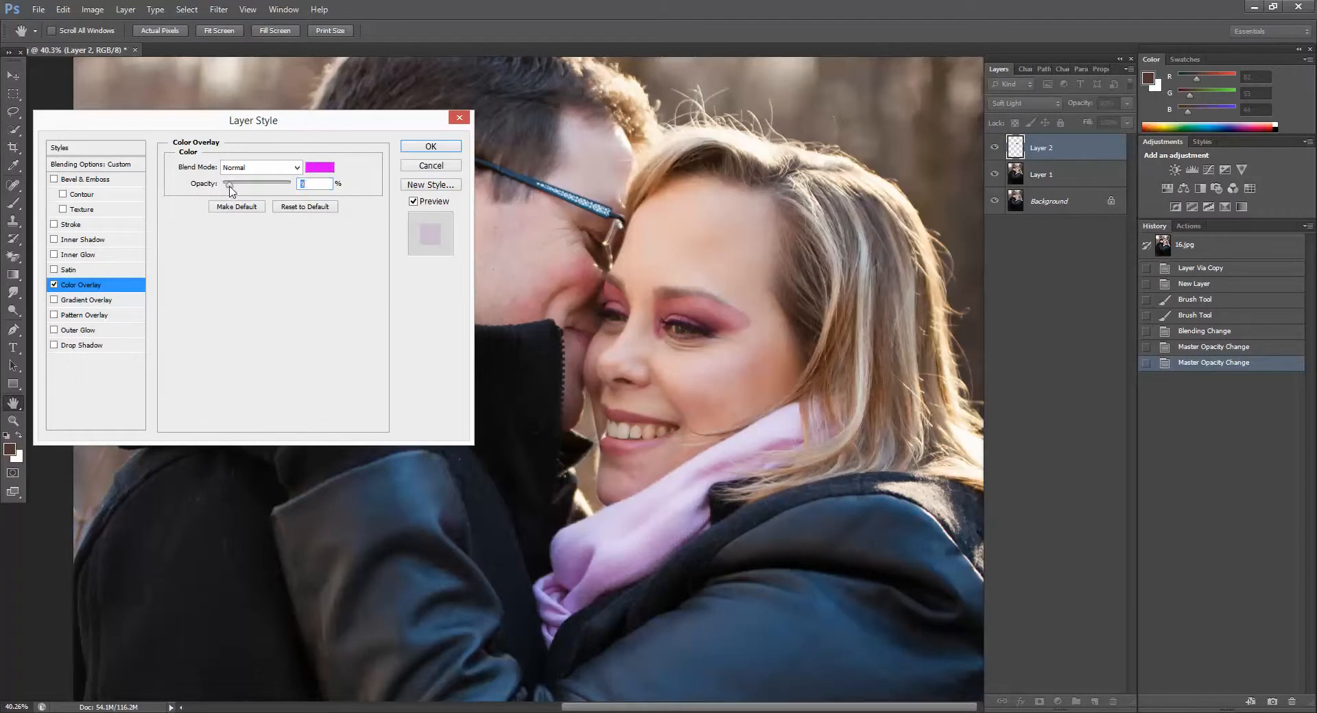
pyautogui.click(431, 147)
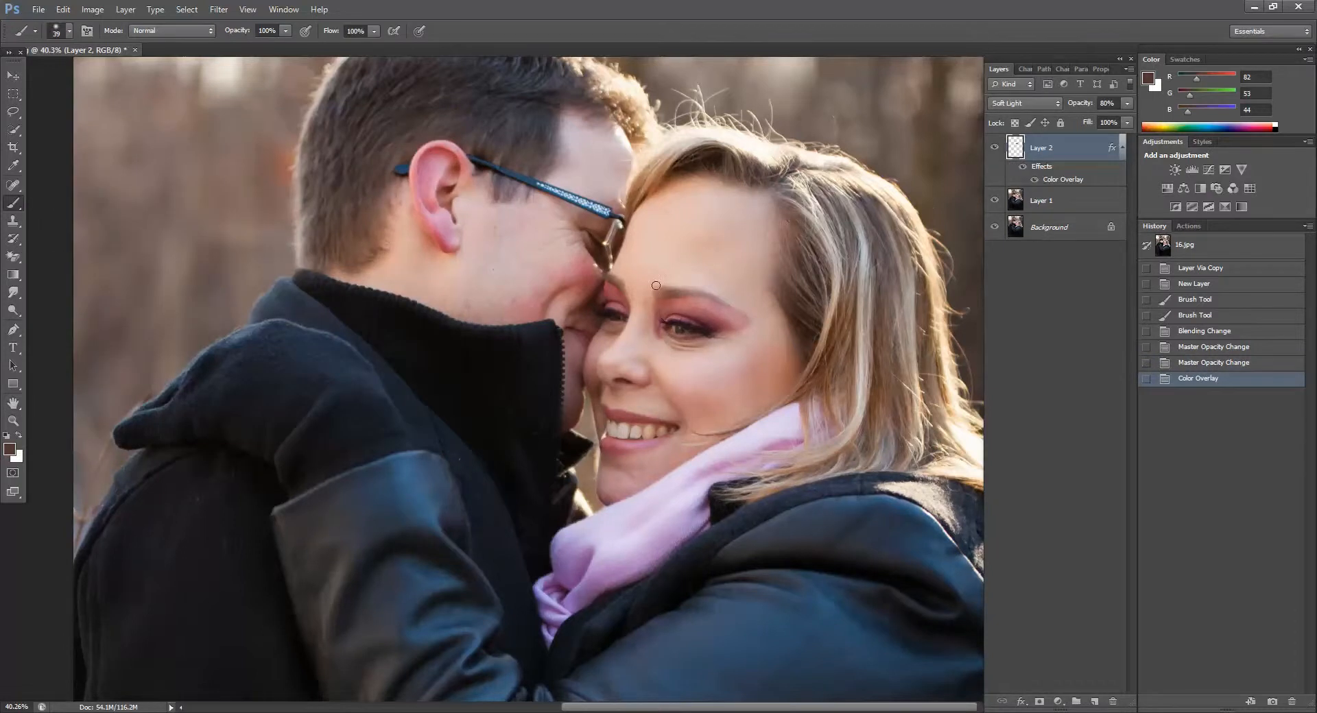
# Add a layer mask to the eye shadow layer and mask out in black the color spilling onto the eyes, nose bridge and brow edge.
pyautogui.scroll(5, 775, 347)
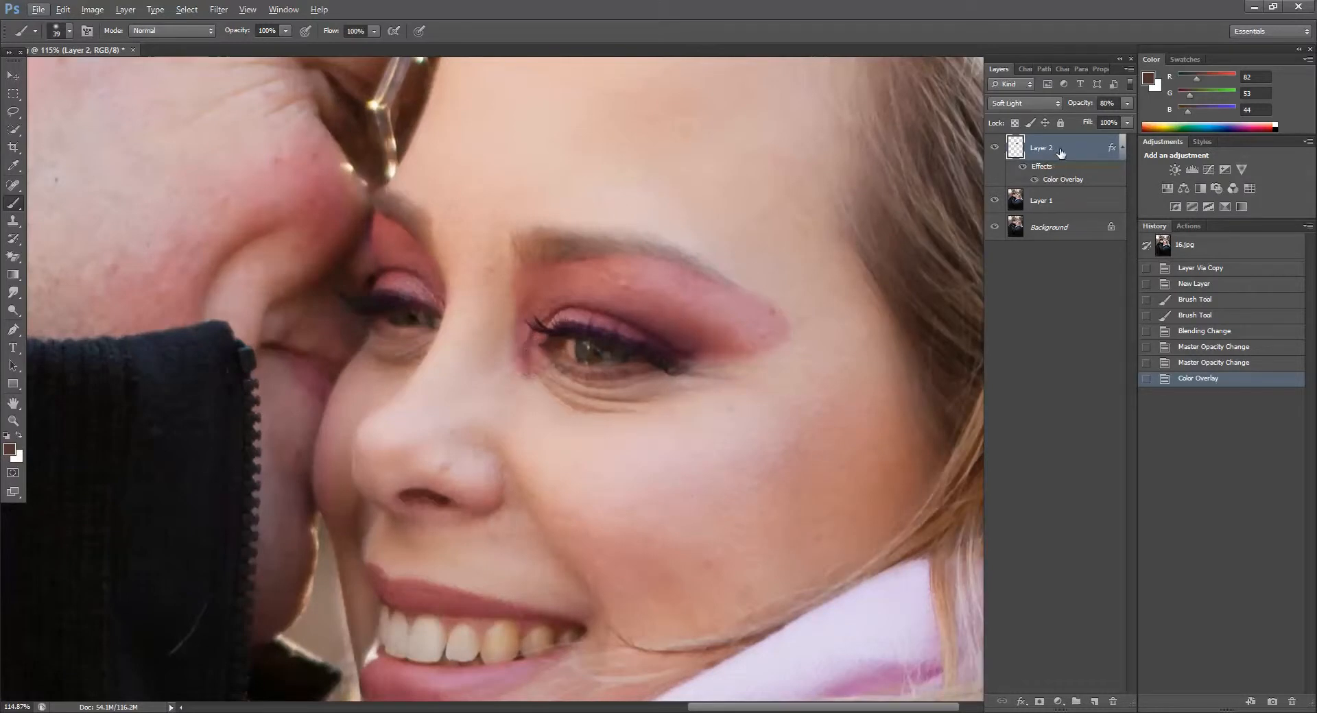
pyautogui.click(1038, 702)
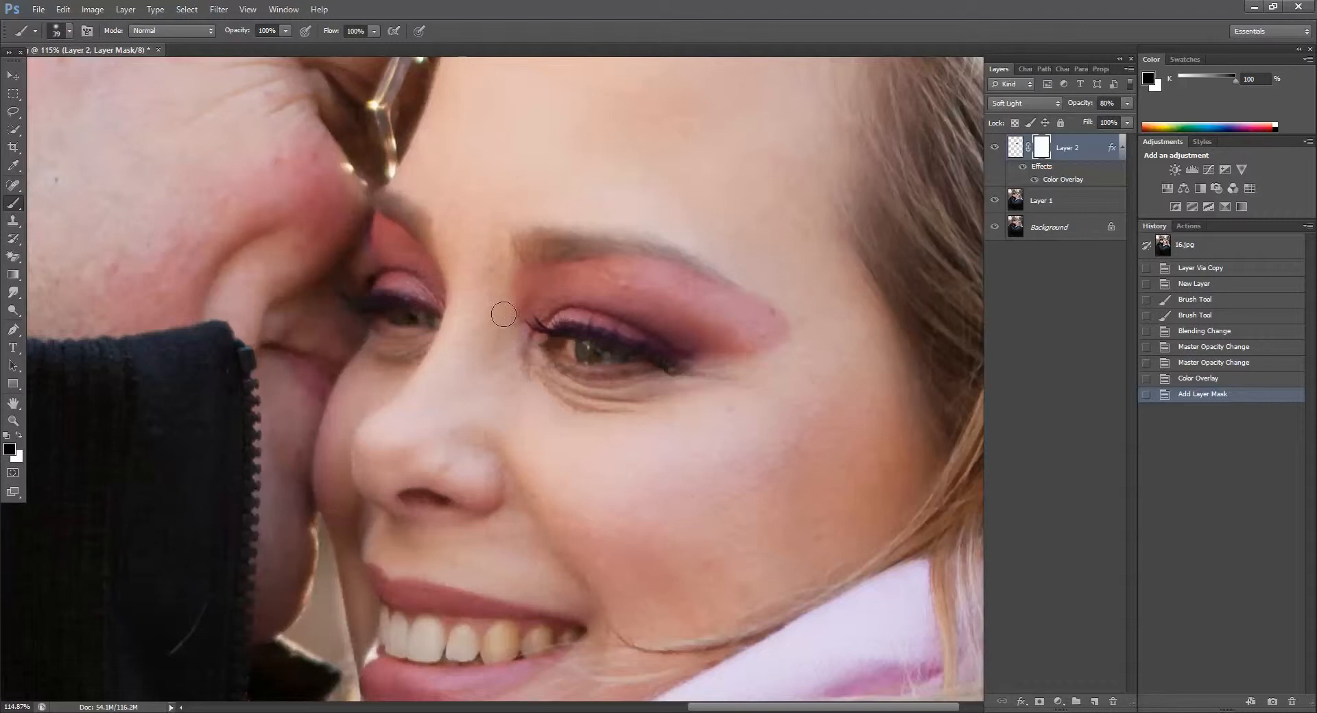
pyautogui.moveTo(504, 315); pyautogui.dragTo(494, 306)
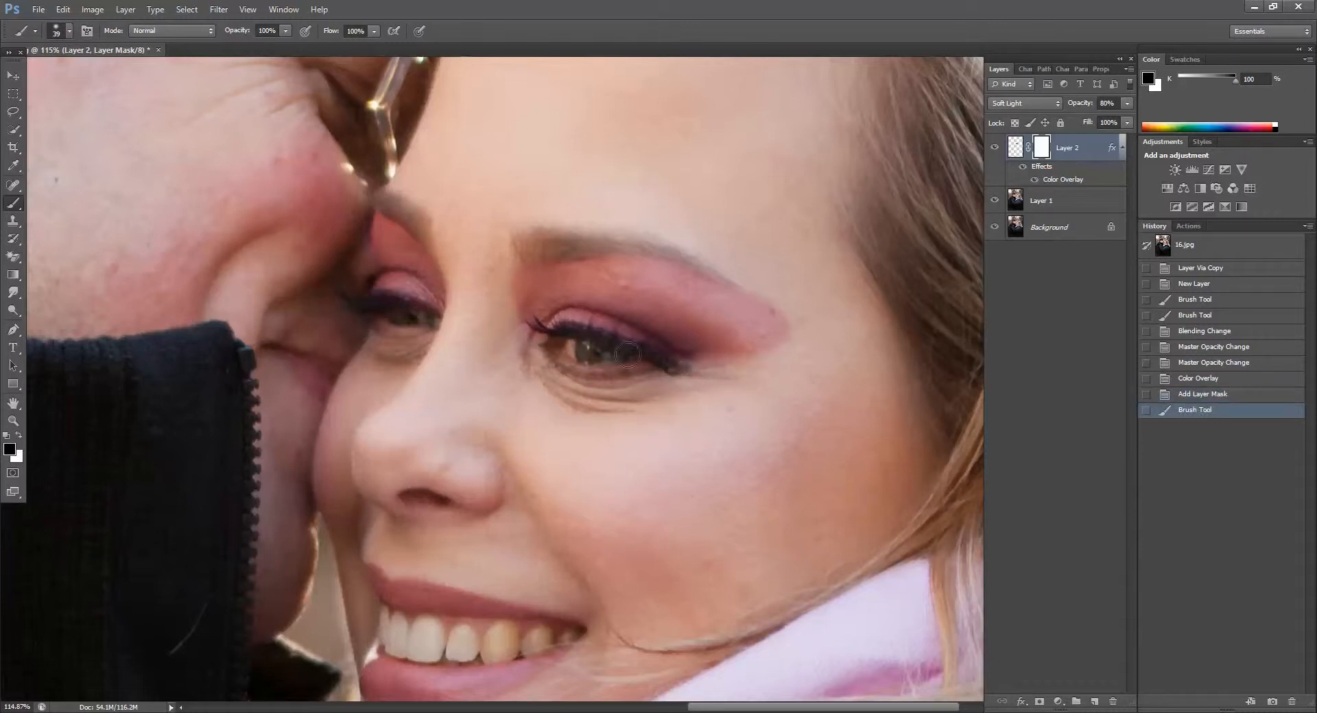
pyautogui.moveTo(627, 354); pyautogui.dragTo(621, 351)
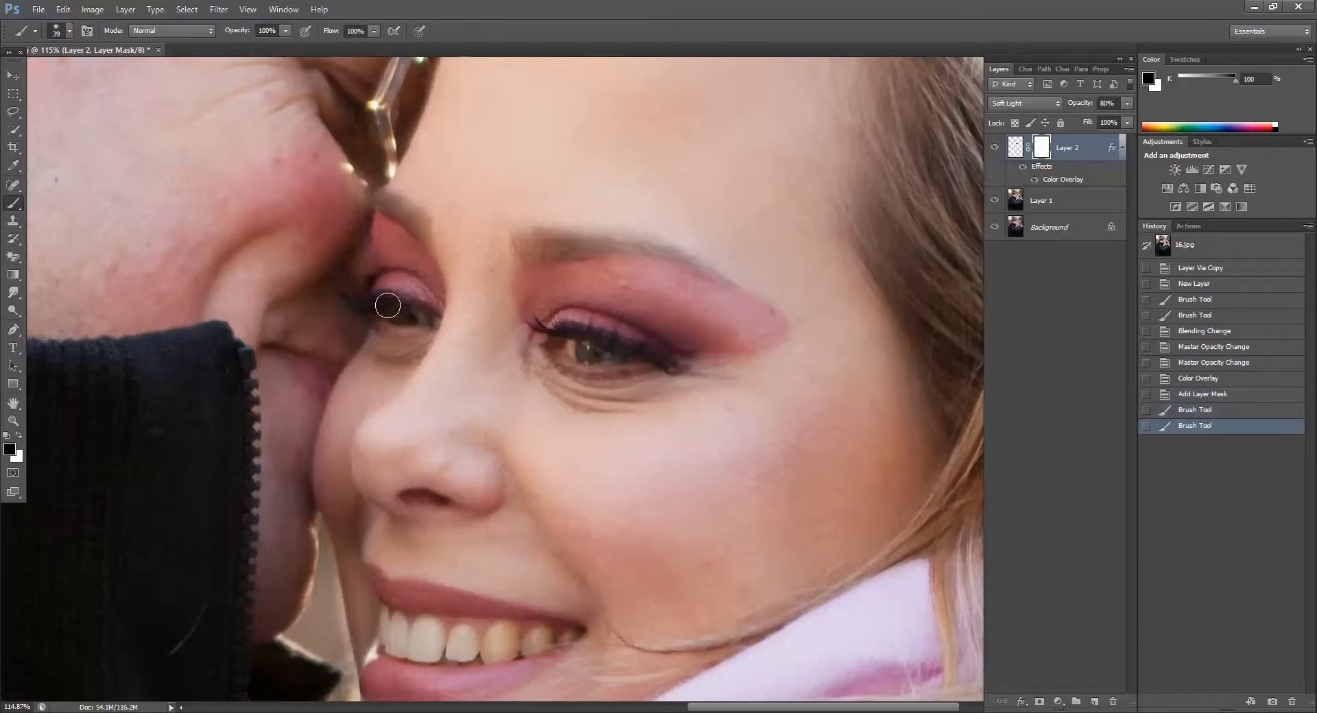
pyautogui.moveTo(387, 305); pyautogui.dragTo(335, 303)
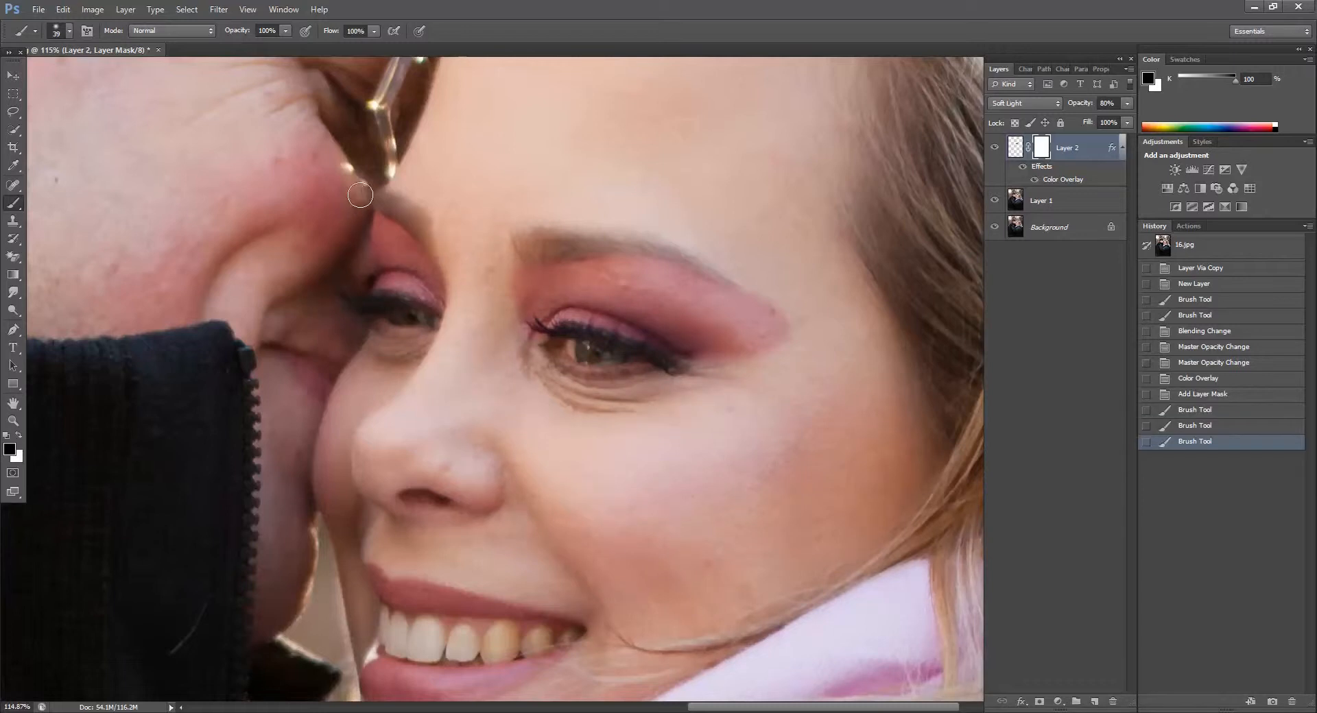
pyautogui.moveTo(360, 195); pyautogui.dragTo(370, 198)
pyautogui.moveTo(436, 227); pyautogui.dragTo(469, 337)
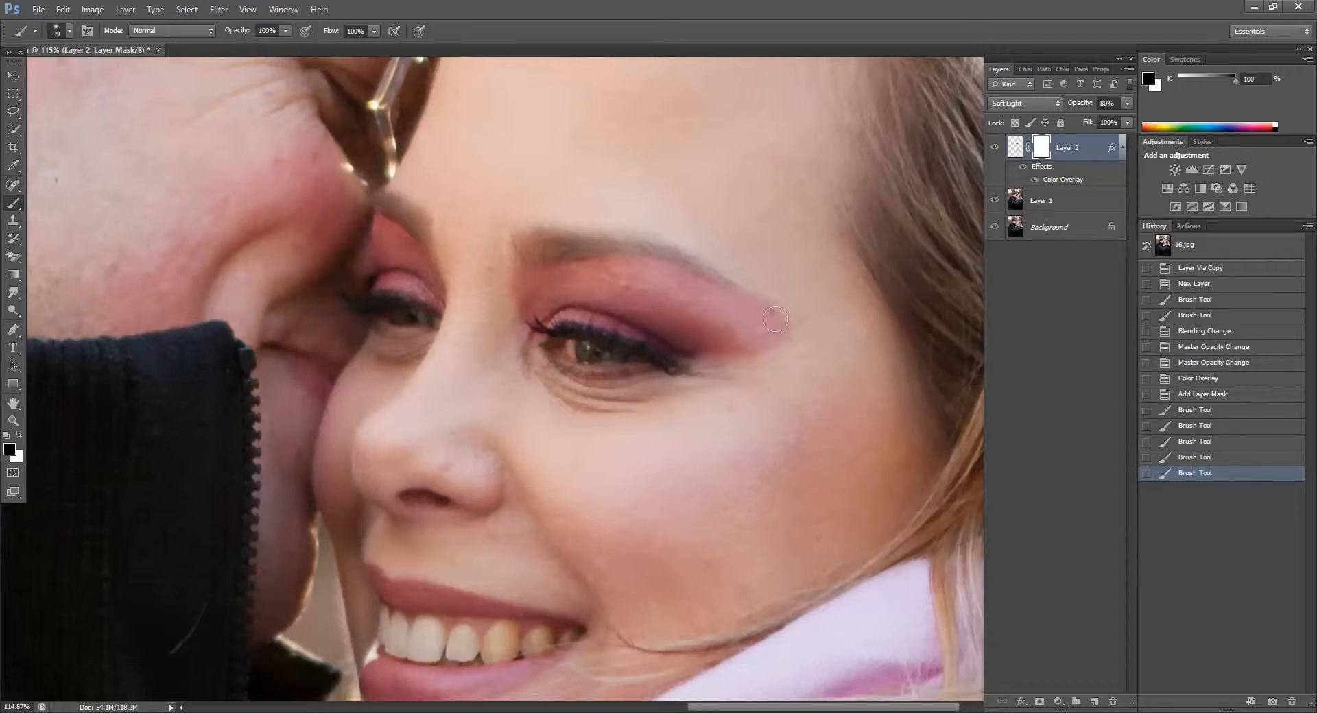
# Soften the edges of the painted eye shadow around the eyes using the Smudge tool at 50% strength on the layer's pixels.
pyautogui.click(1016, 147)
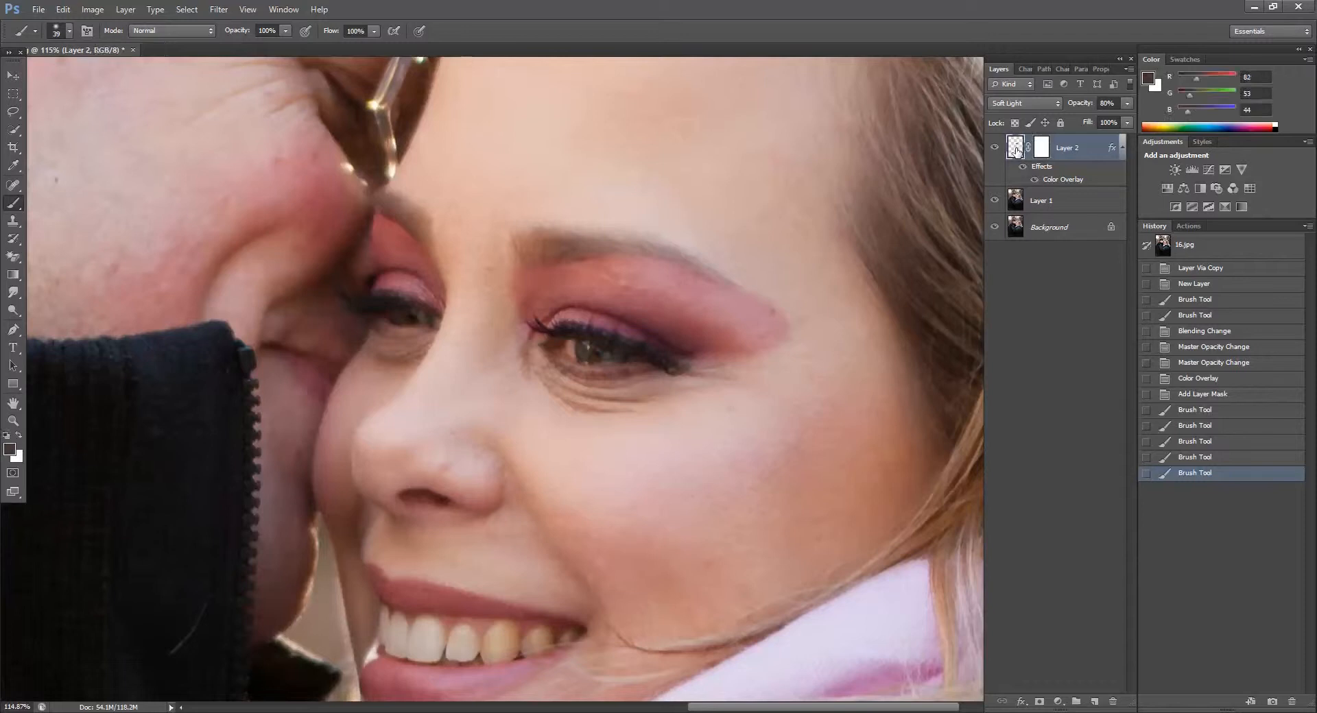
pyautogui.click(15, 294)
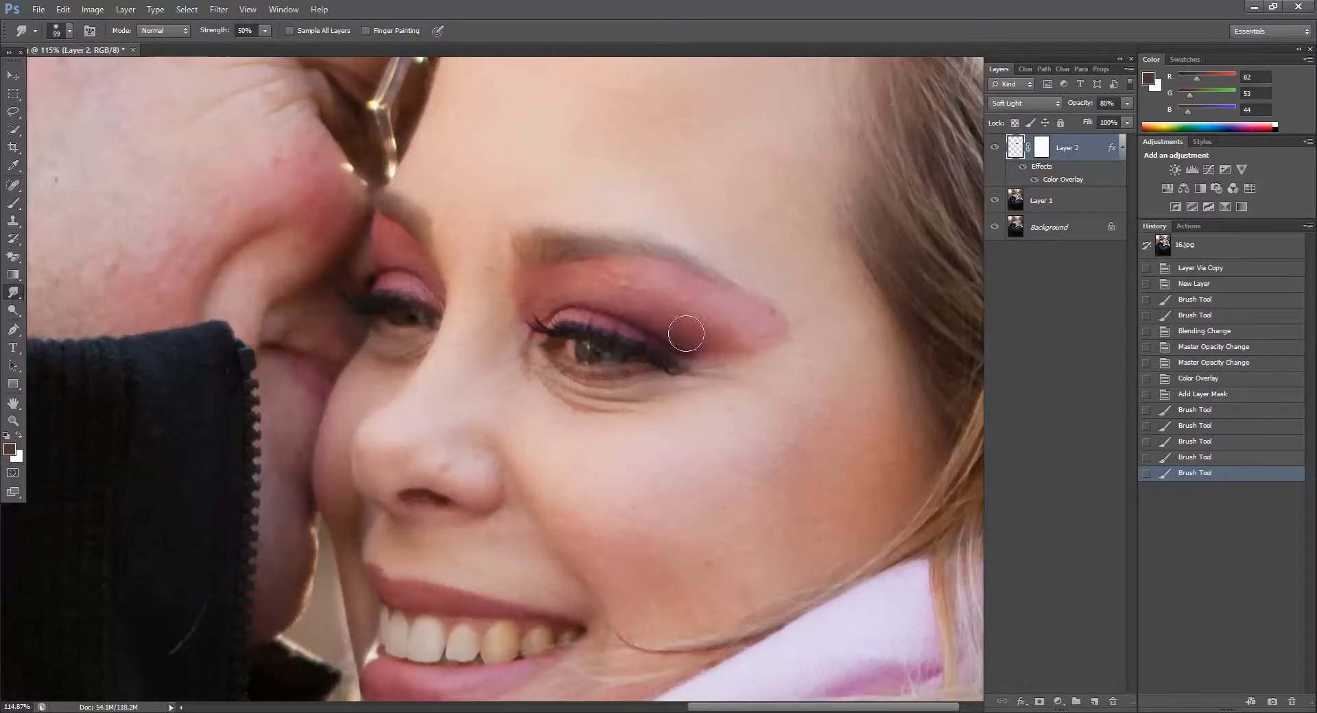
pyautogui.moveTo(818, 324); pyautogui.dragTo(858, 312)
pyautogui.moveTo(751, 336)
pyautogui.mouseDown()
pyautogui.moveTo(857, 312)
pyautogui.moveTo(790, 331)
pyautogui.moveTo(833, 313)
pyautogui.moveTo(799, 320)
pyautogui.moveTo(839, 329)
pyautogui.moveTo(790, 338)
pyautogui.moveTo(847, 340)
pyautogui.moveTo(798, 328)
pyautogui.moveTo(811, 345)
pyautogui.moveTo(782, 353)
pyautogui.moveTo(770, 385)
pyautogui.moveTo(706, 383)
pyautogui.moveTo(685, 403)
pyautogui.mouseUp()
pyautogui.moveTo(497, 309); pyautogui.dragTo(506, 277)
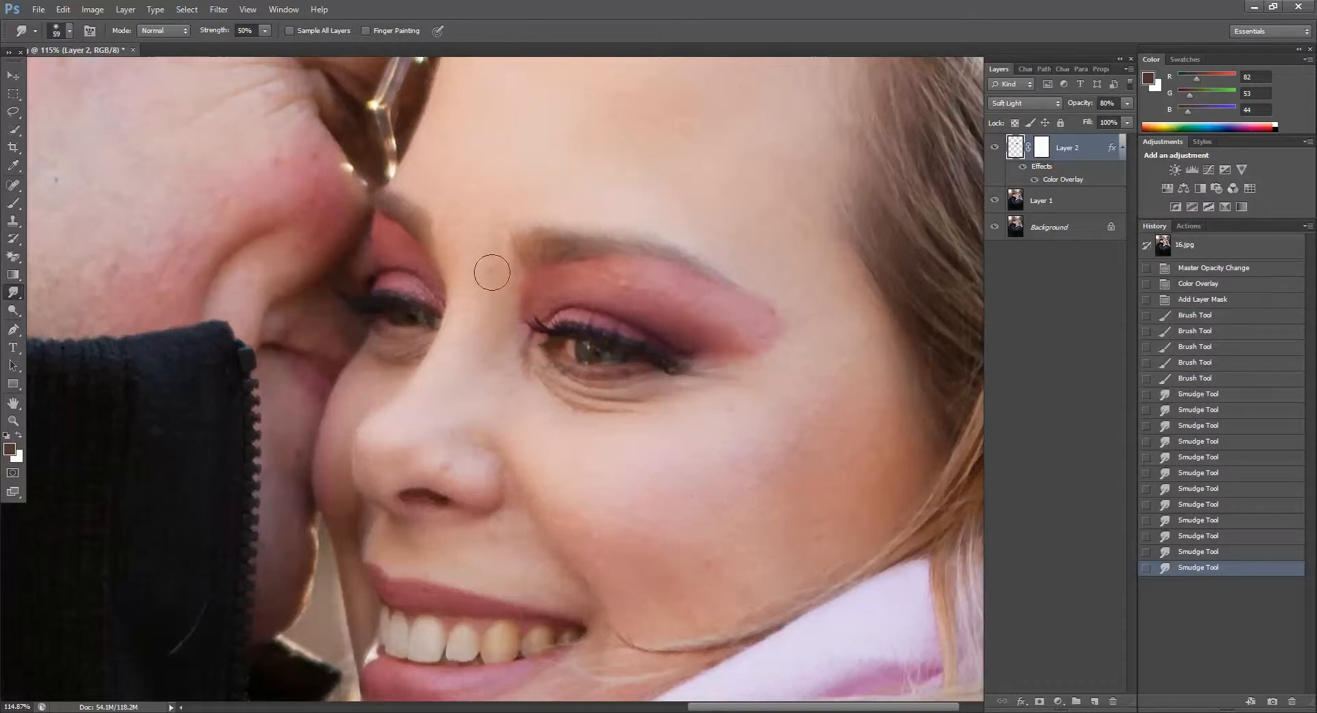
# Lower the eye shadow layer's opacity to 60% and toggle its visibility to compare the photo with and without the makeup.
pyautogui.scroll(-5, 771, 397)
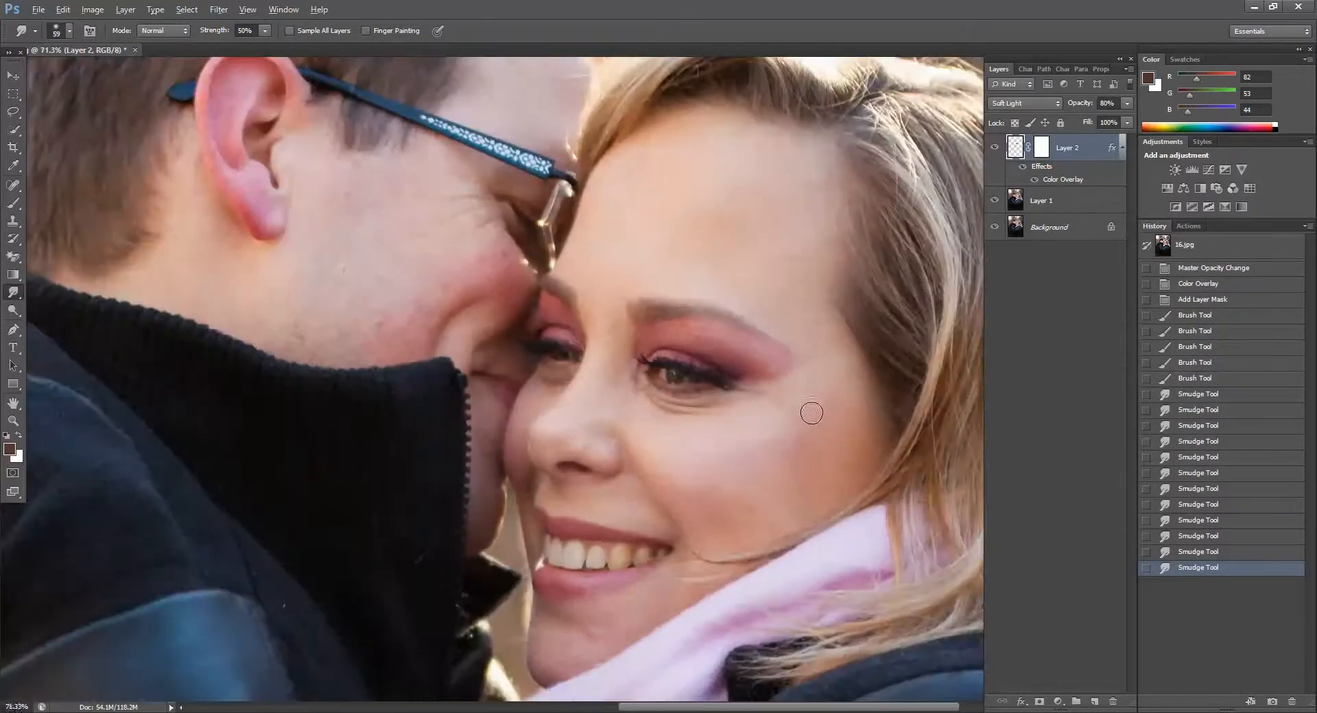
pyautogui.scroll(-3, 811, 412)
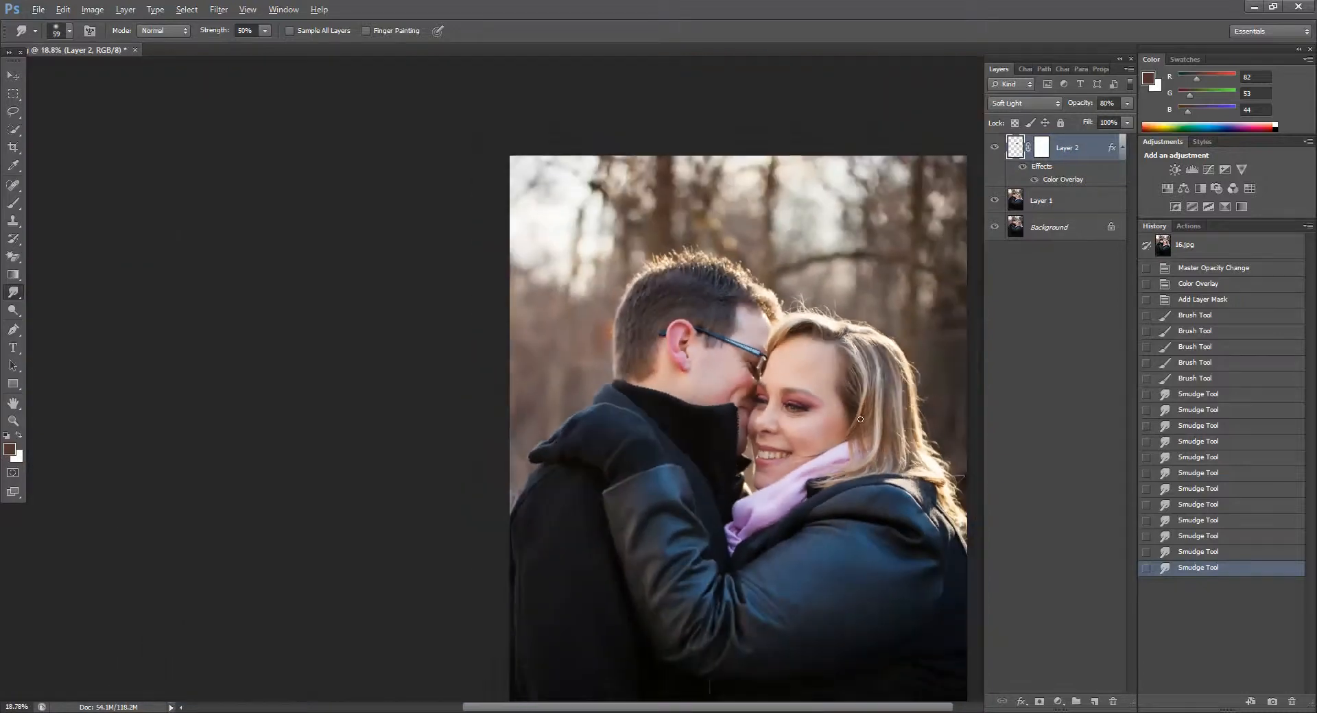
pyautogui.hscroll(2, 848, 612)
pyautogui.scroll(-2, 848, 612)
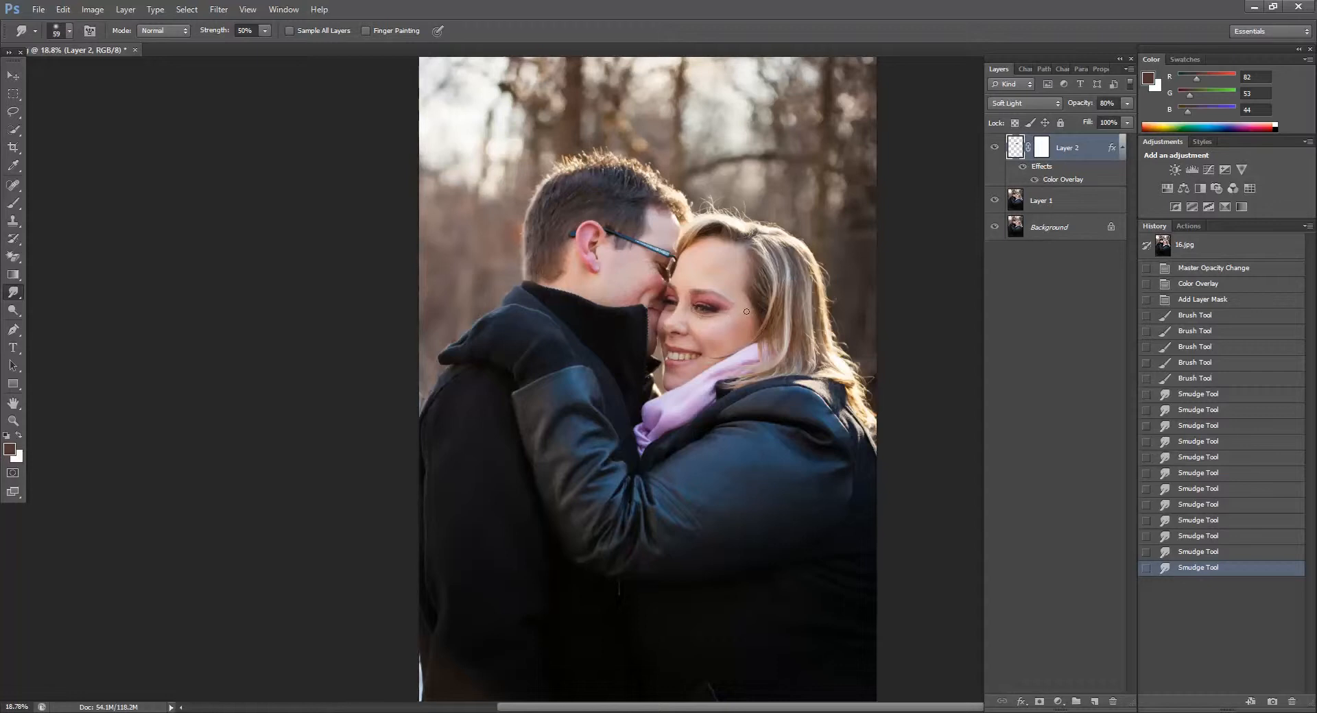
pyautogui.click(1107, 103)
pyautogui.write('60')
pyautogui.press('Return')
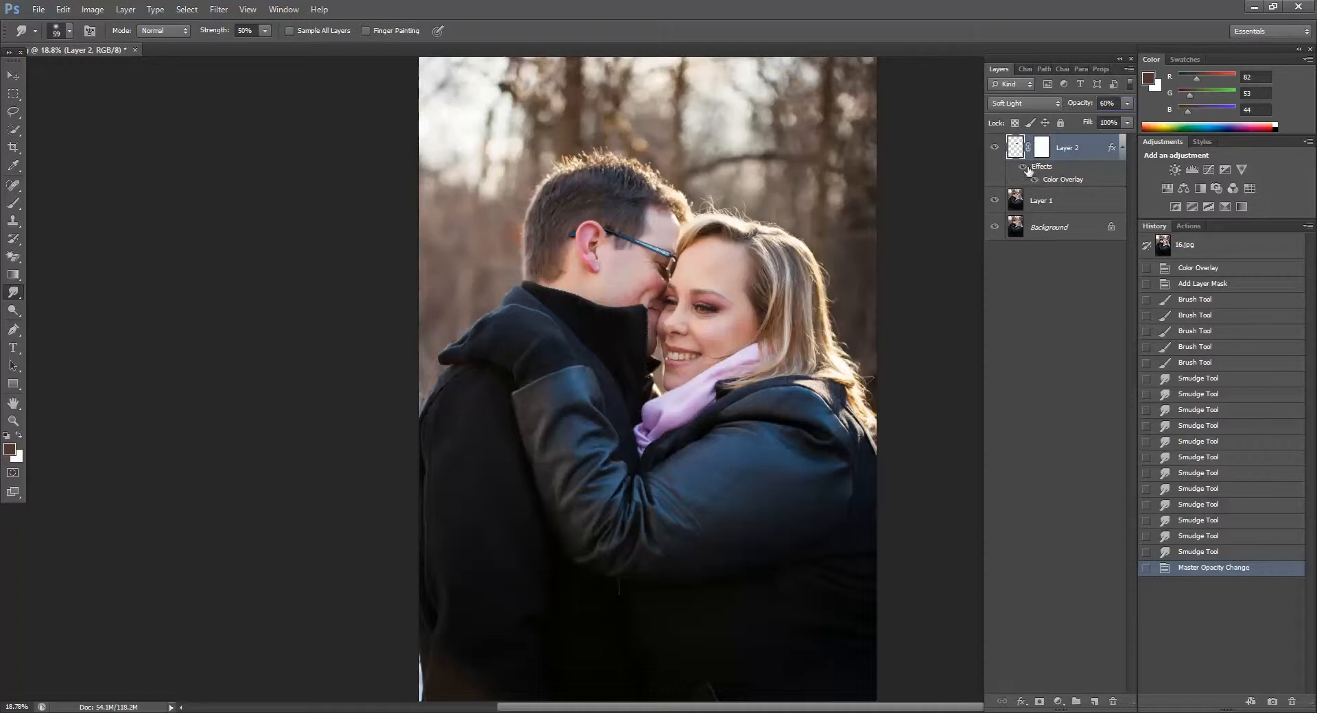
pyautogui.click(995, 149)
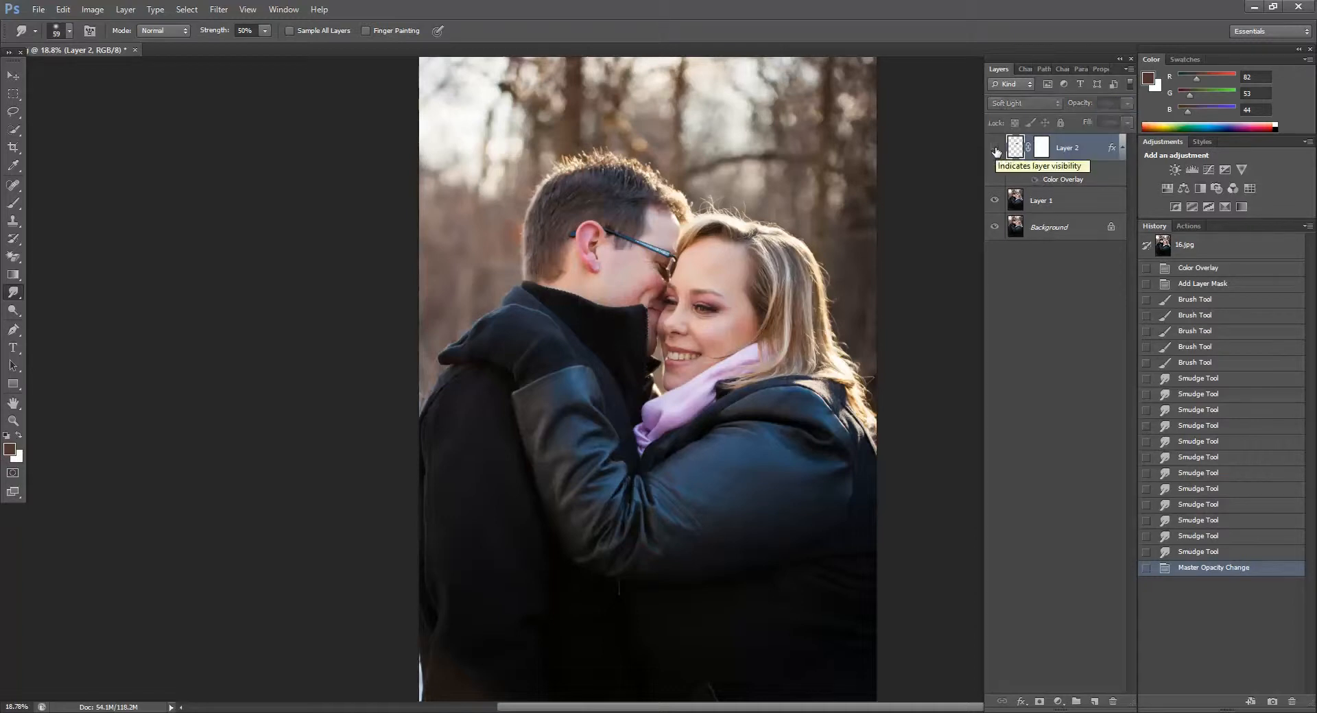
pyautogui.click(995, 149)
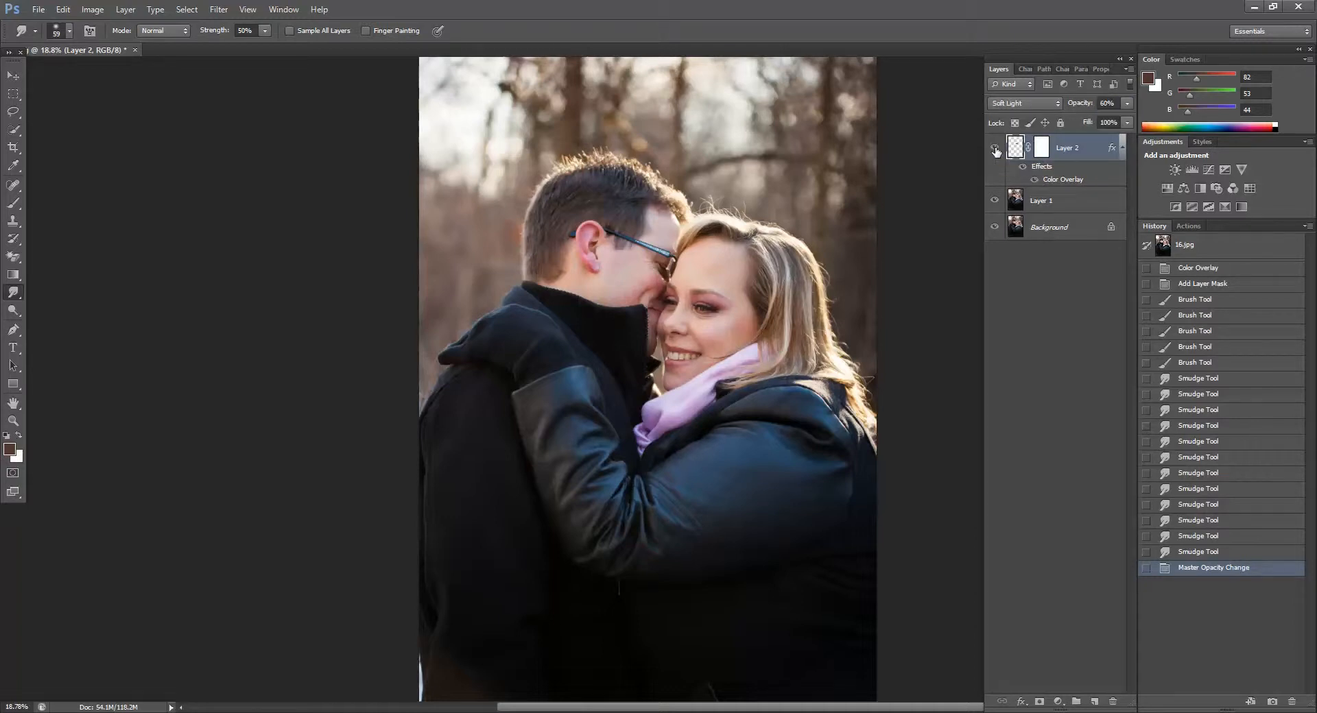